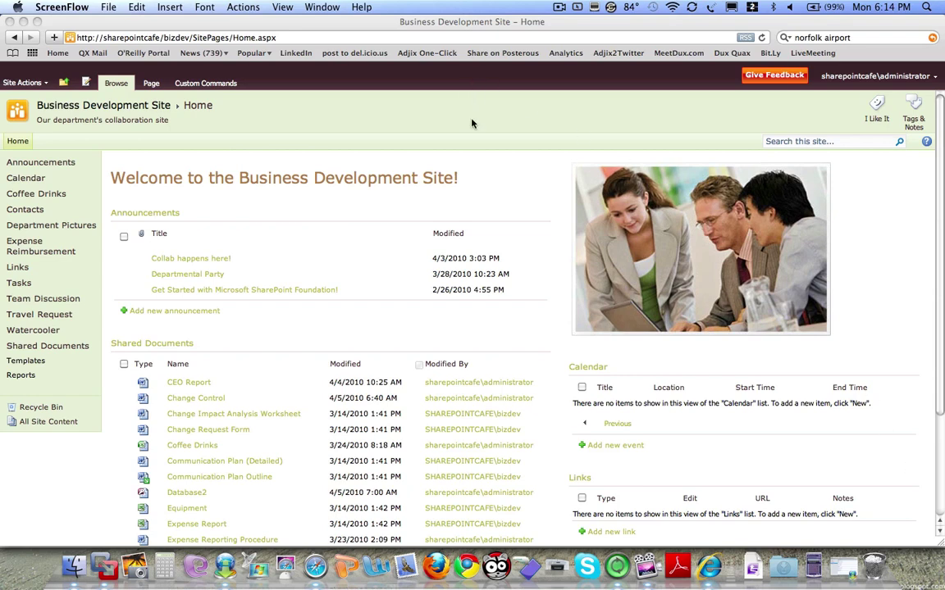
- Bring Safari to the front and open the Announcements list
{"action": "left_click", "coordinate": [434, 30]}
{"action": "left_click", "coordinate": [304, 39]}
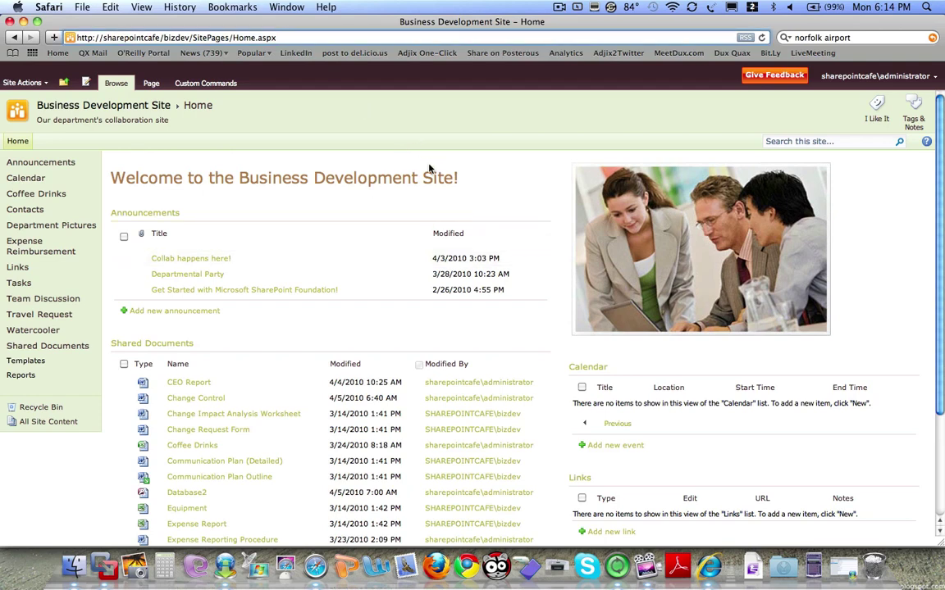
{"action": "scroll", "coordinate": [488, 294], "scroll_direction": "down", "scroll_amount": 1}
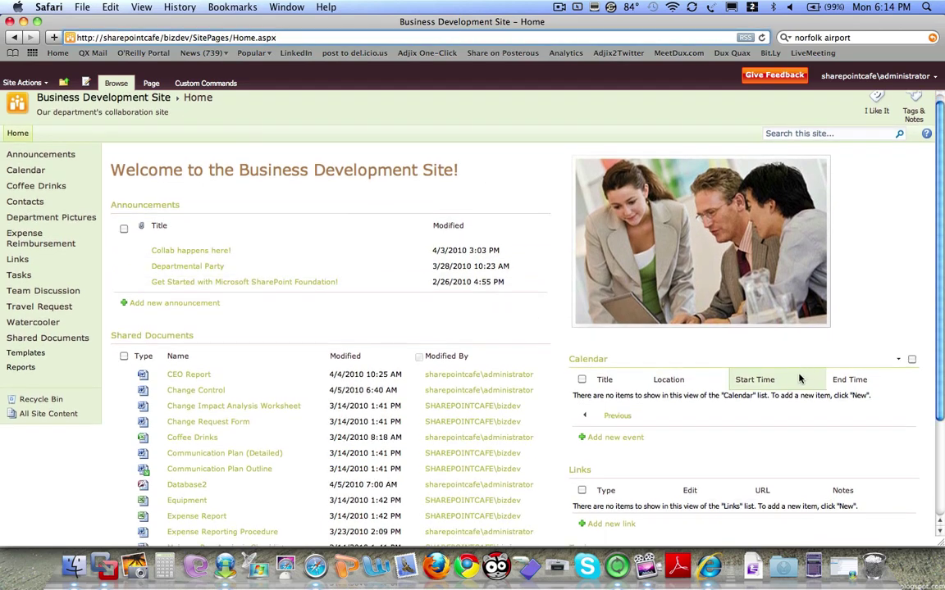
{"action": "scroll", "coordinate": [796, 380], "scroll_direction": "down", "scroll_amount": 5}
{"action": "scroll", "coordinate": [793, 379], "scroll_direction": "up", "scroll_amount": 2}
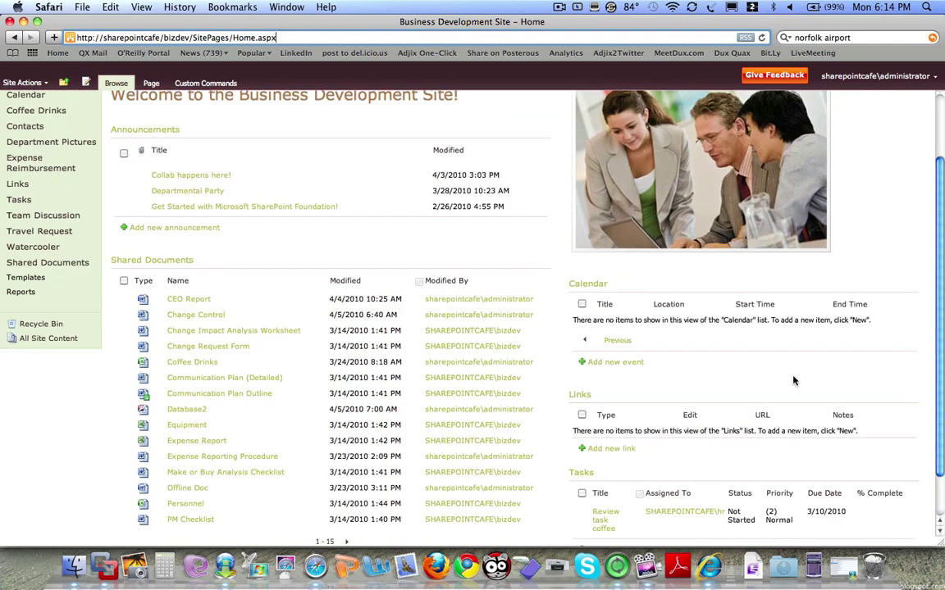
{"action": "scroll", "coordinate": [794, 379], "scroll_direction": "up", "scroll_amount": 3}
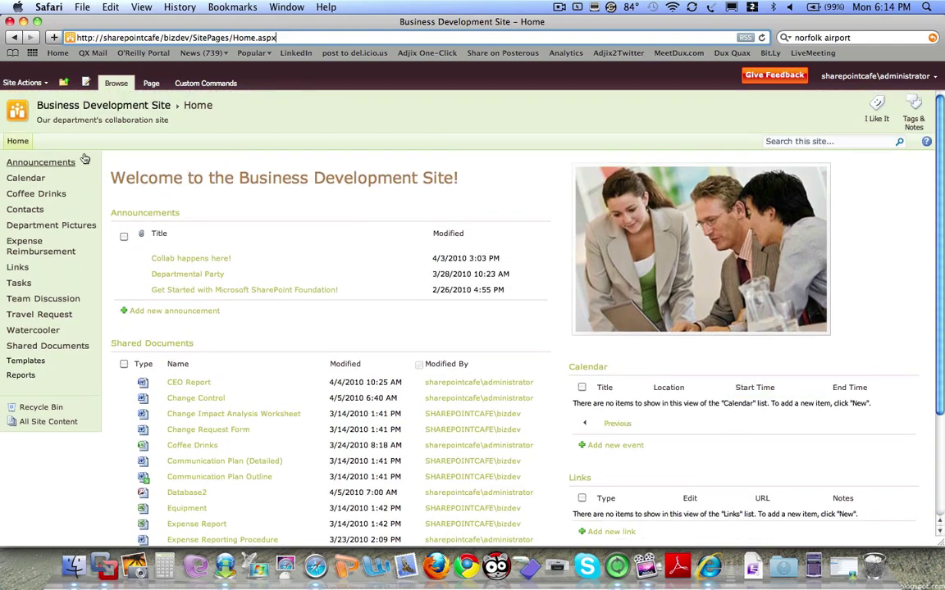
{"action": "left_click", "coordinate": [75, 163]}
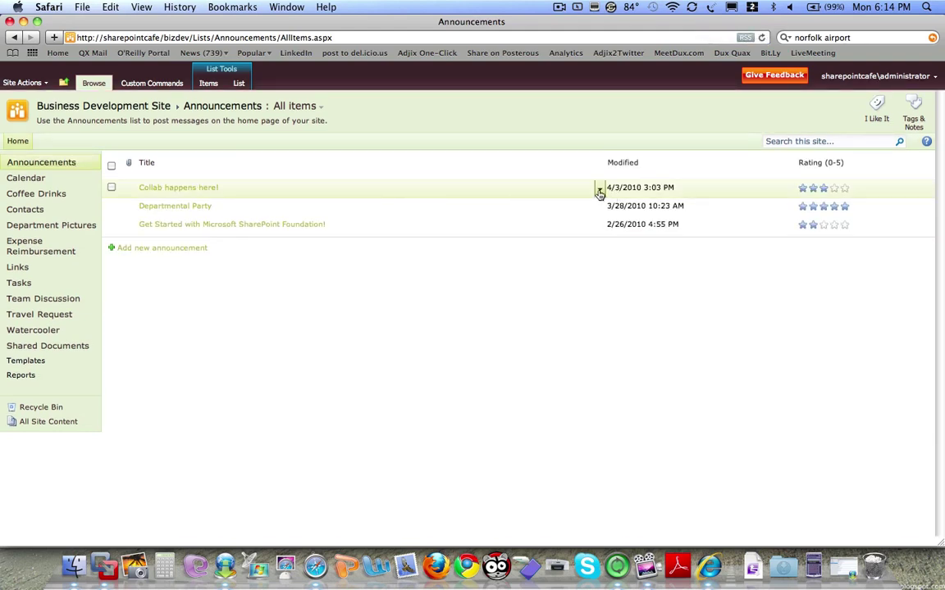
- Prefix the first announcement's title with 'Departmental Collaboration', rate it four stars, and save
{"action": "left_click", "coordinate": [599, 190]}
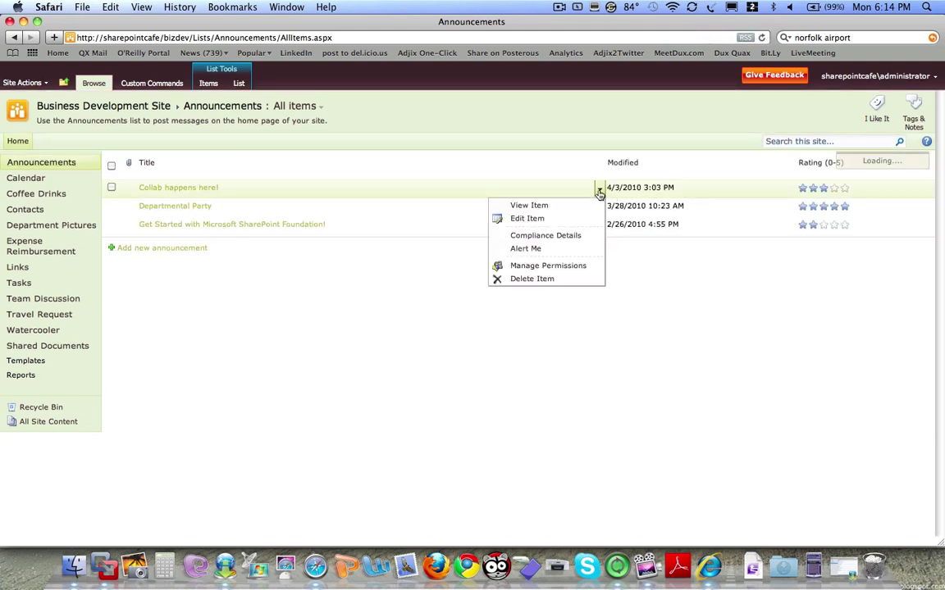
{"action": "left_click", "coordinate": [540, 219]}
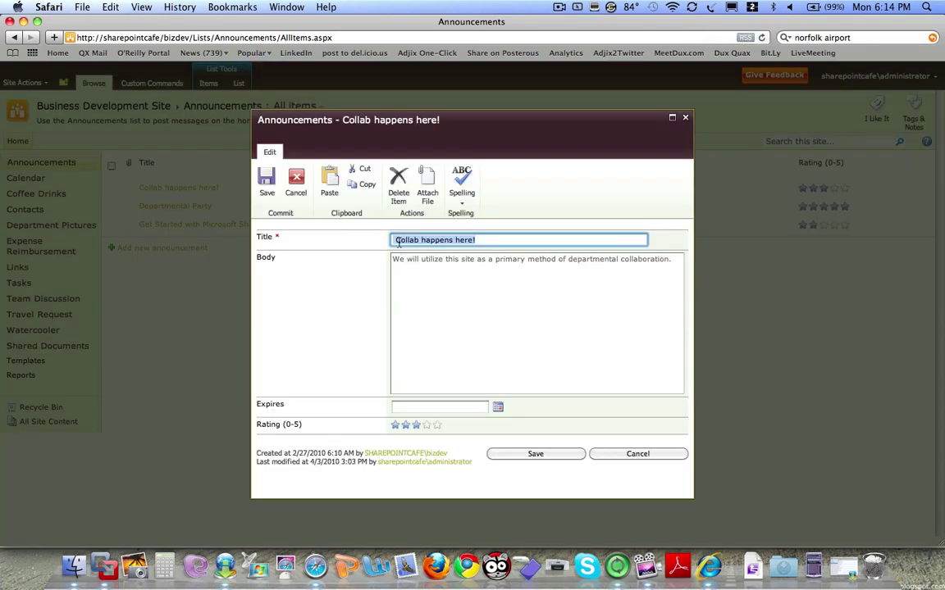
{"action": "left_click", "coordinate": [397, 241]}
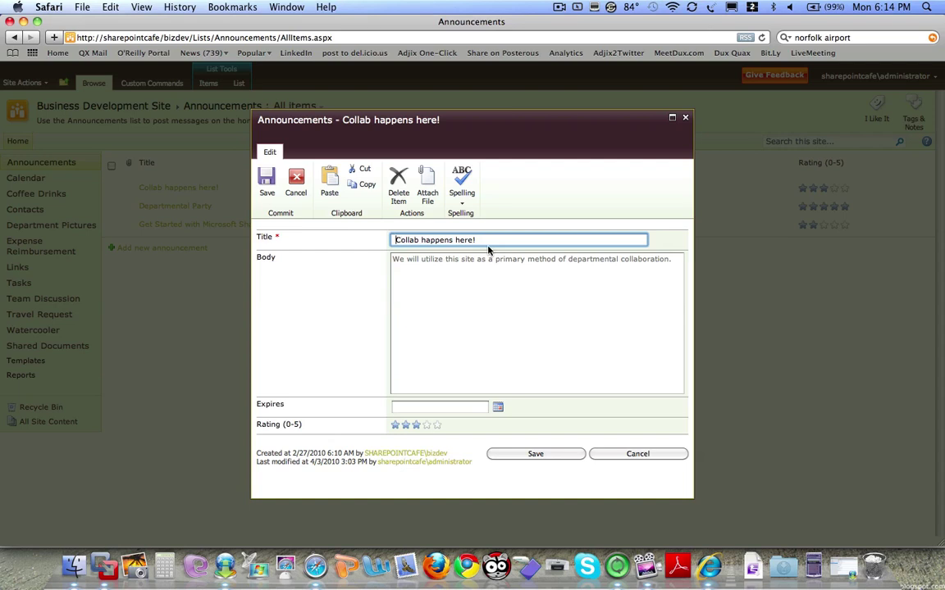
{"action": "type", "text": "Departmental Collaboration"}
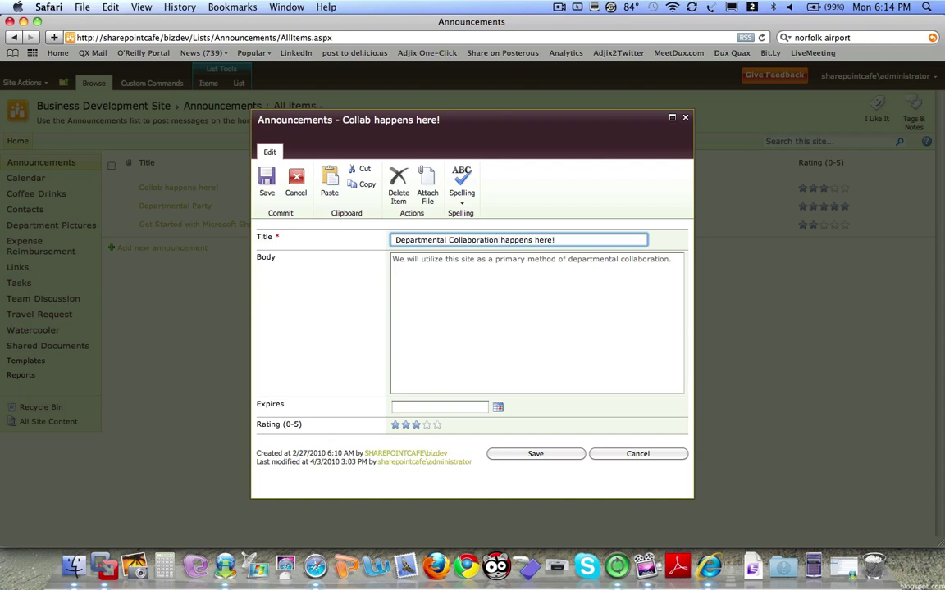
{"action": "left_click", "coordinate": [426, 426]}
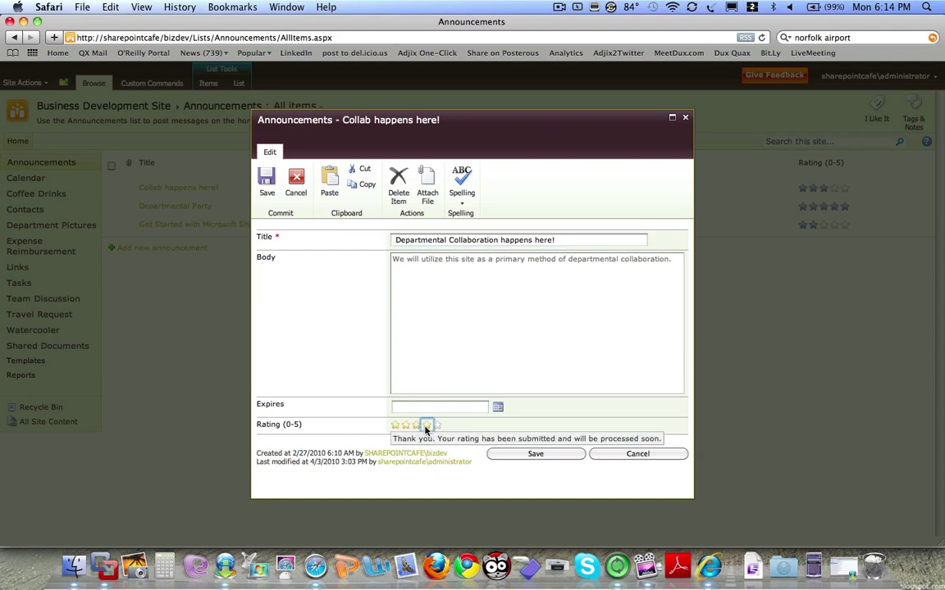
{"action": "left_click", "coordinate": [535, 454]}
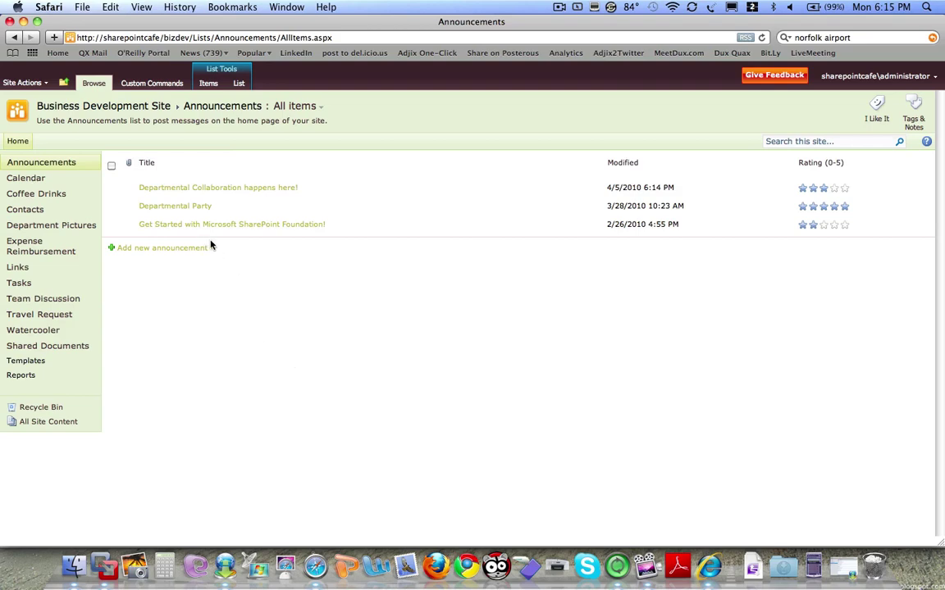
- Open the Calendar and switch its view to Current Events
{"action": "left_click", "coordinate": [37, 183]}
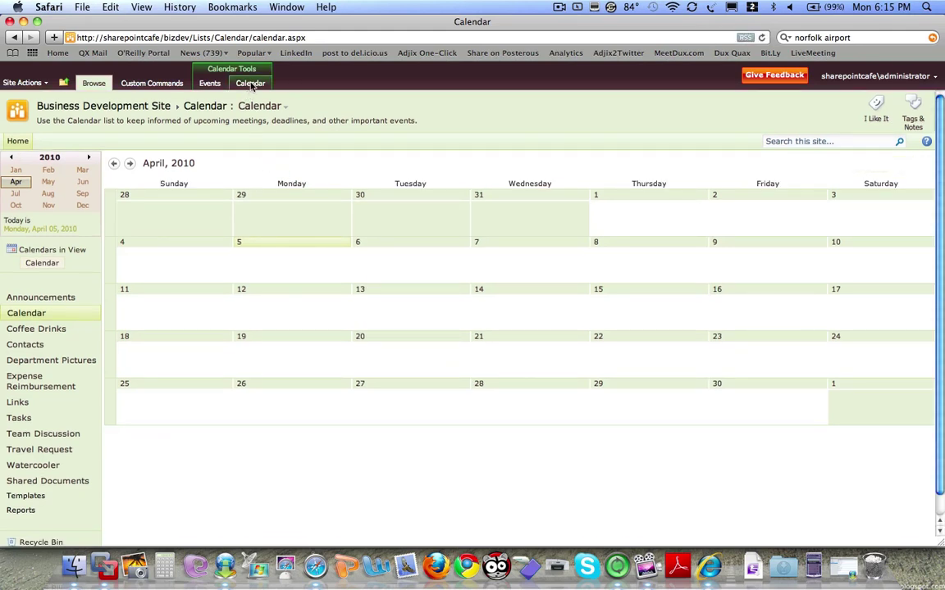
{"action": "left_click", "coordinate": [251, 85]}
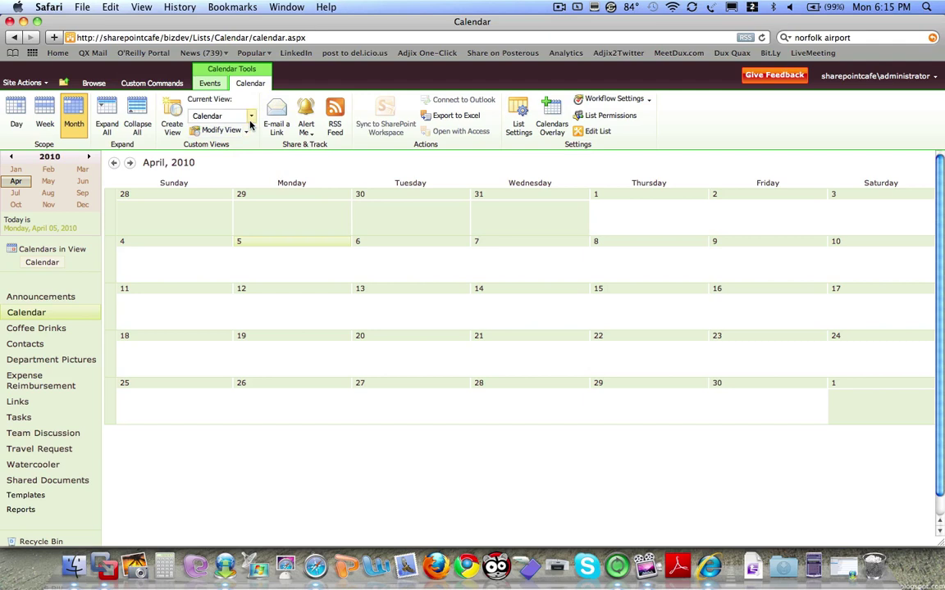
{"action": "left_click", "coordinate": [251, 116]}
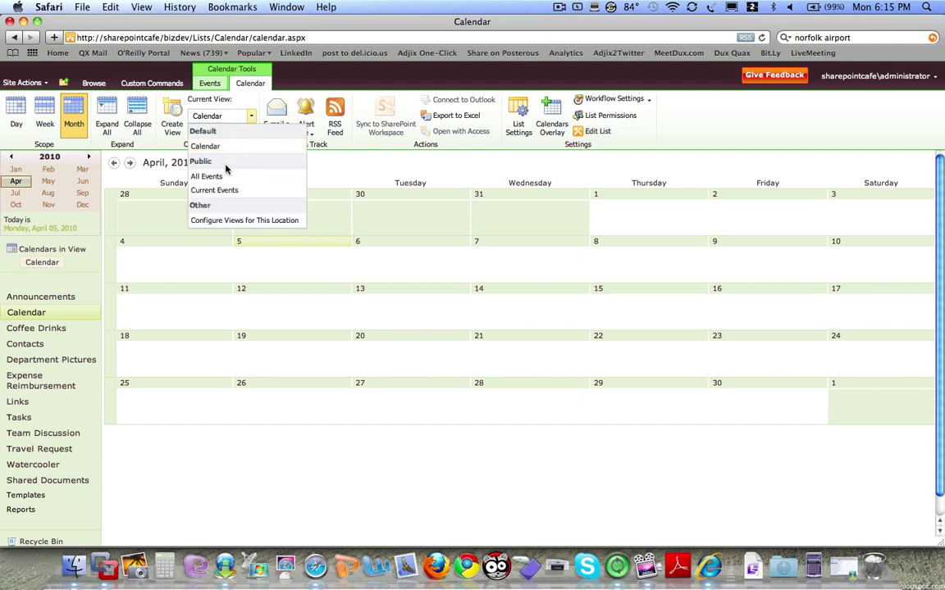
{"action": "left_click", "coordinate": [215, 190]}
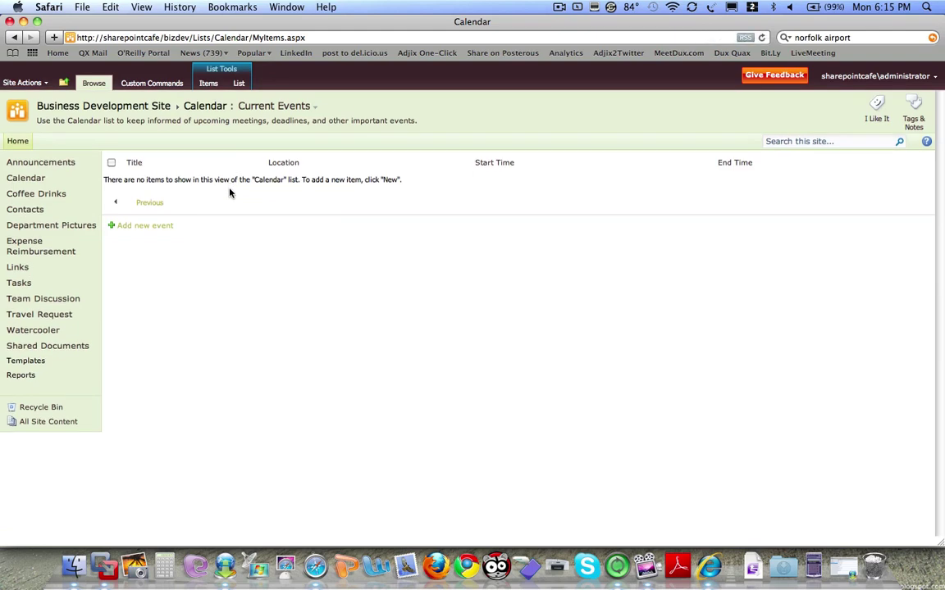
- Look over the Events alert options, then the List ribbon commands
{"action": "left_click", "coordinate": [209, 84]}
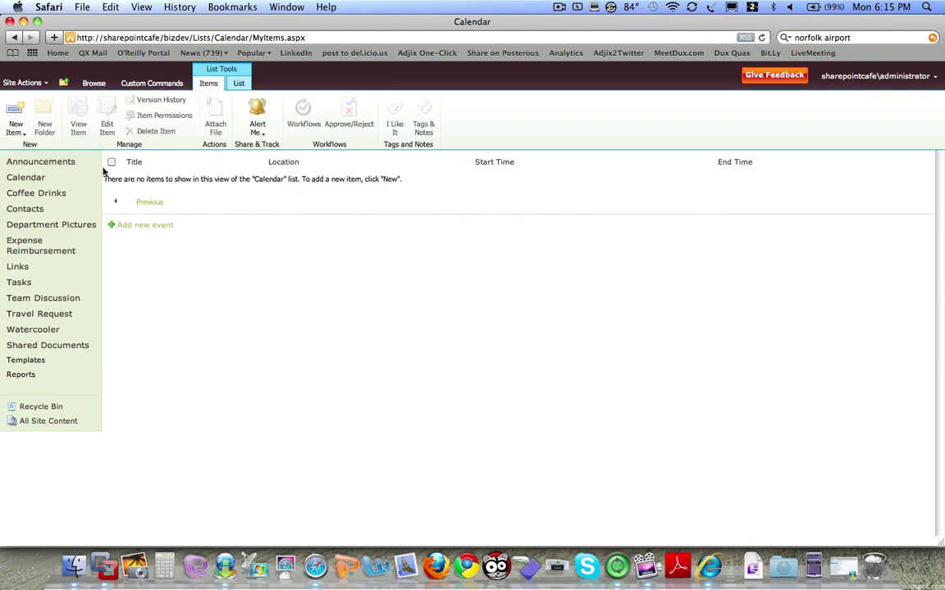
{"action": "left_click", "coordinate": [256, 134]}
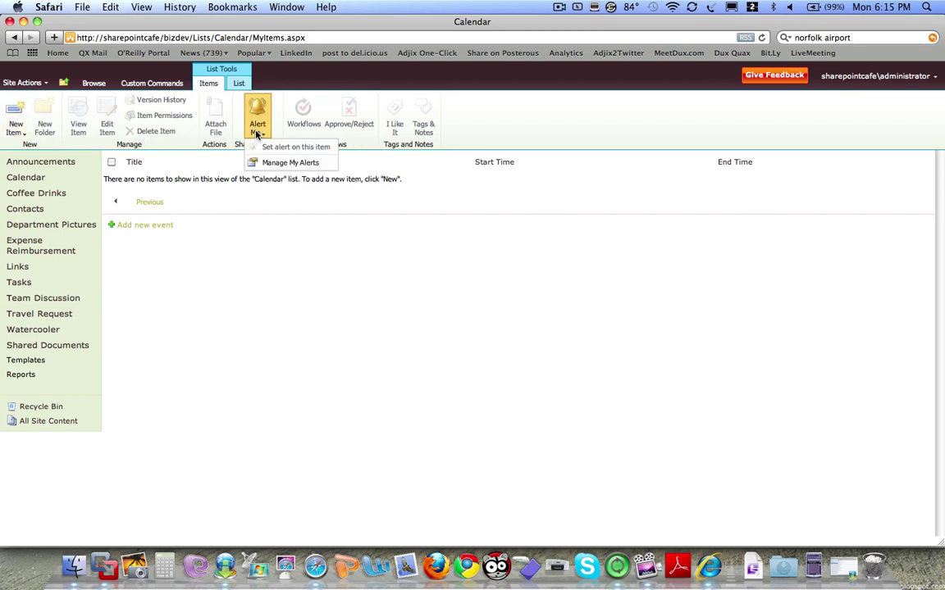
{"action": "left_click", "coordinate": [243, 84]}
{"action": "left_click", "coordinate": [240, 84]}
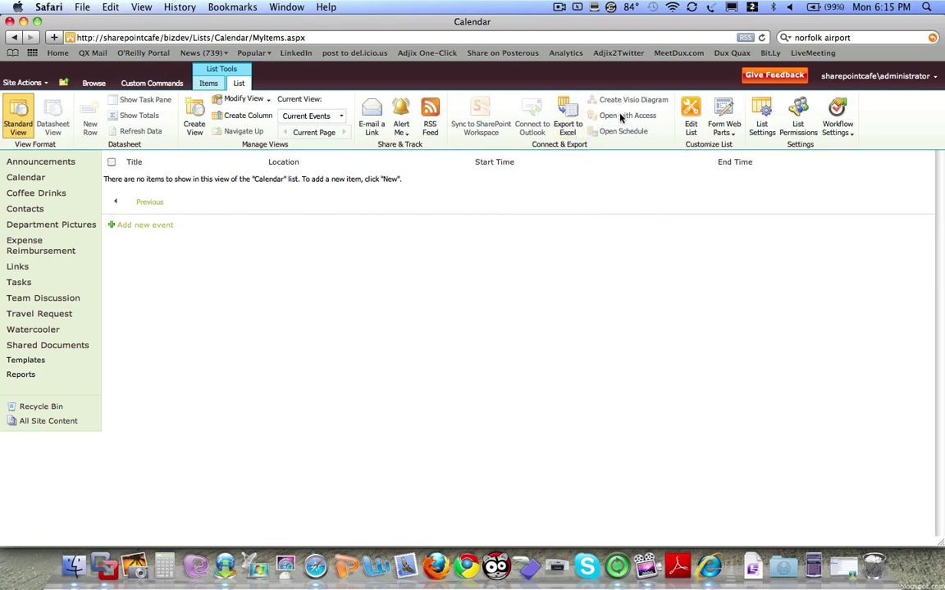
- Browse the Coffee Drinks list's Items and List commands, then open Department Contacts
{"action": "left_click", "coordinate": [25, 193]}
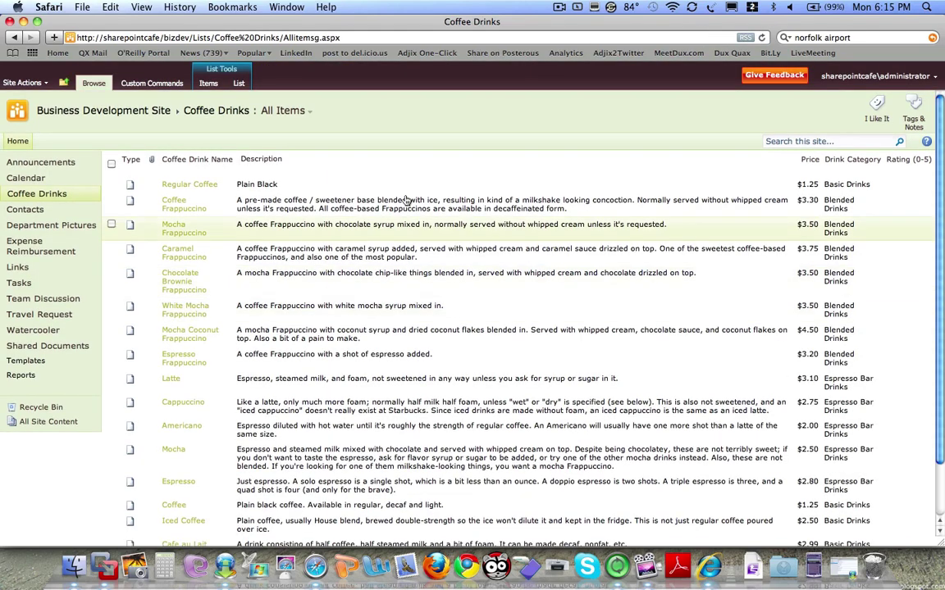
{"action": "left_click", "coordinate": [207, 85]}
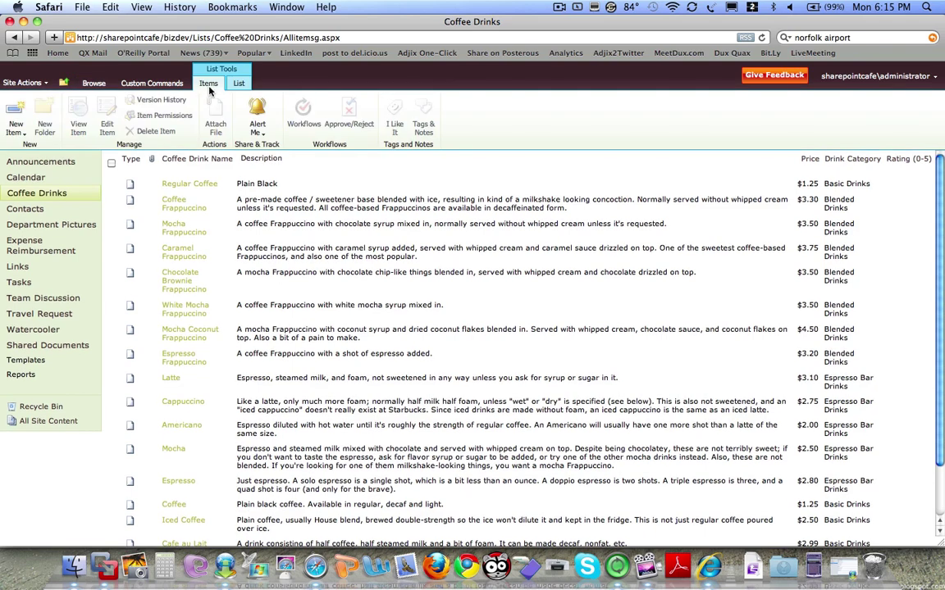
{"action": "left_click", "coordinate": [239, 83]}
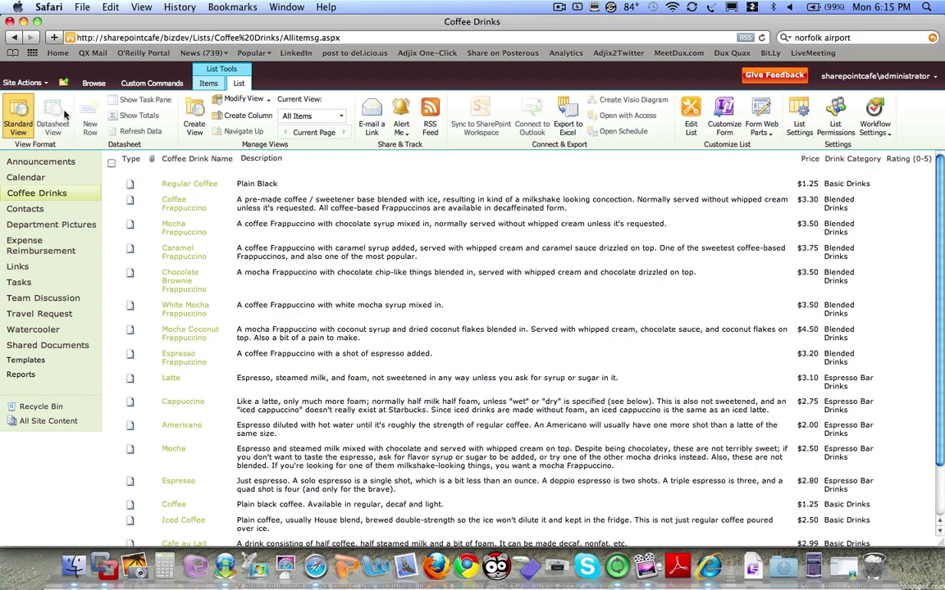
{"action": "left_click", "coordinate": [30, 211]}
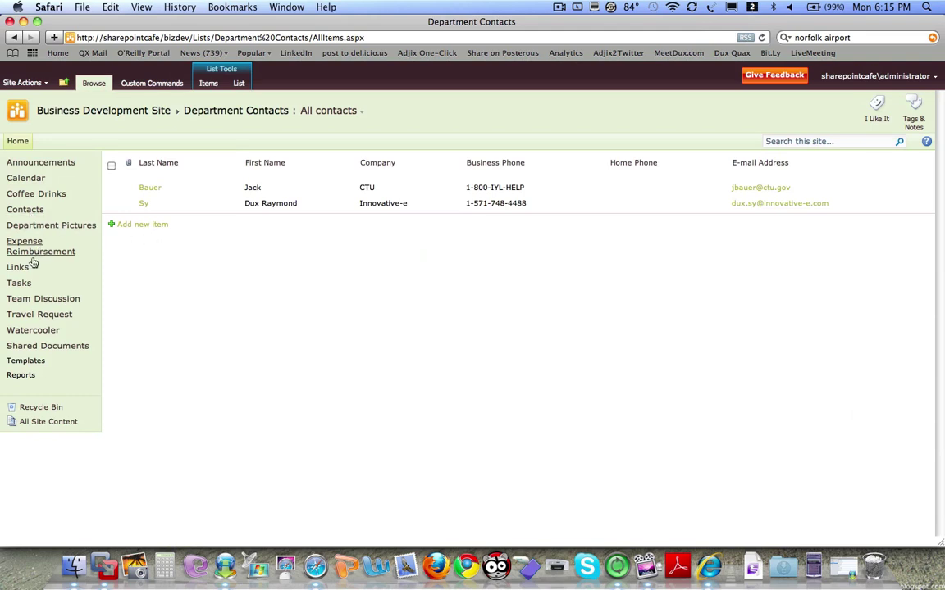
- Start a new Expense Reimbursement item, enter its Travel Expenses title, and move to Amount
{"action": "left_click", "coordinate": [31, 248]}
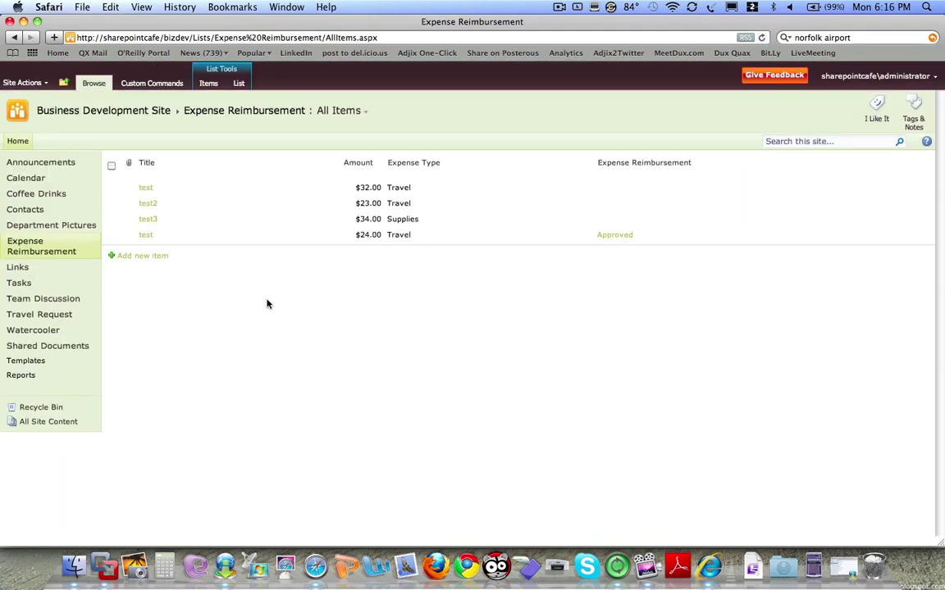
{"action": "left_click", "coordinate": [209, 82]}
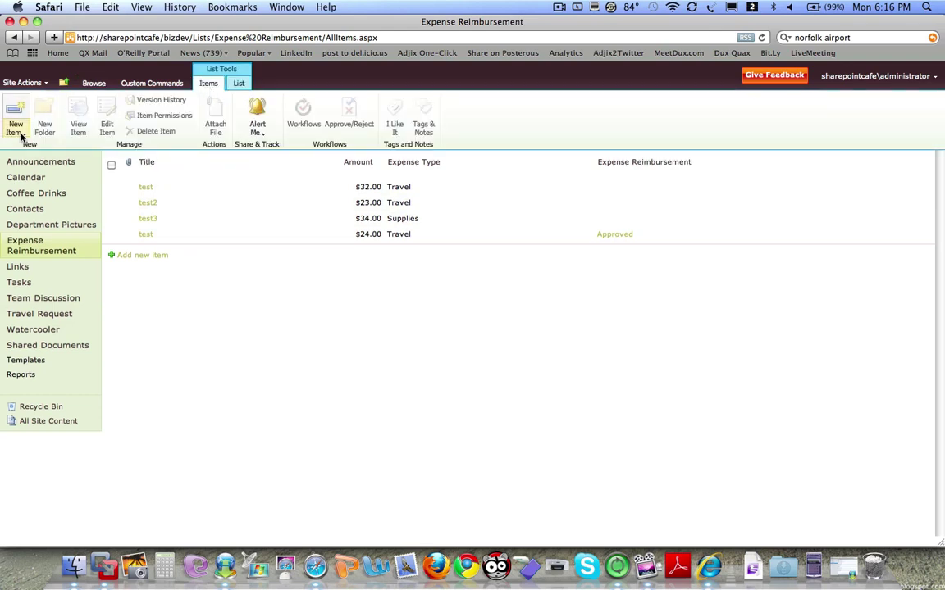
{"action": "left_click", "coordinate": [15, 127]}
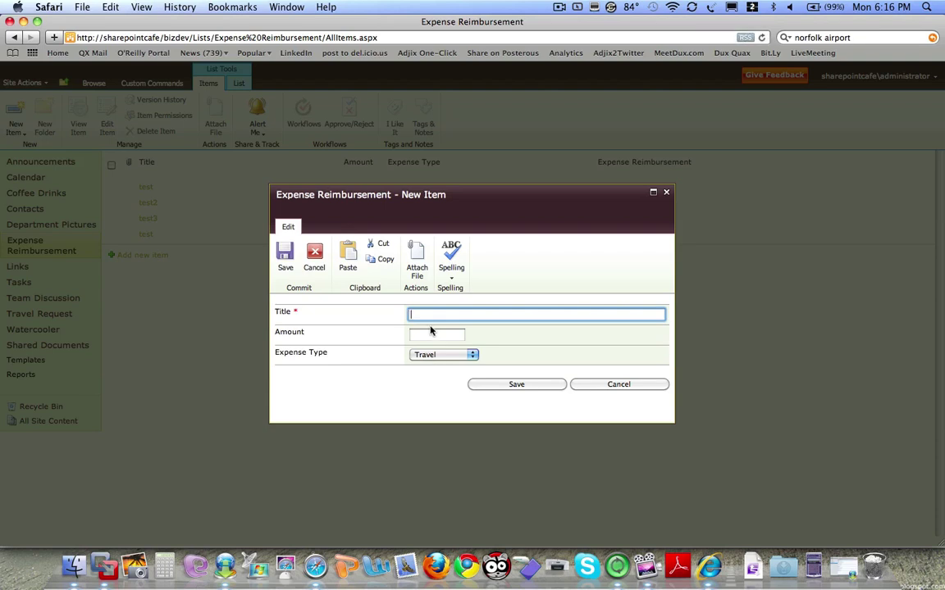
{"action": "type", "text": "Tr"}
{"action": "left_click", "coordinate": [414, 334]}
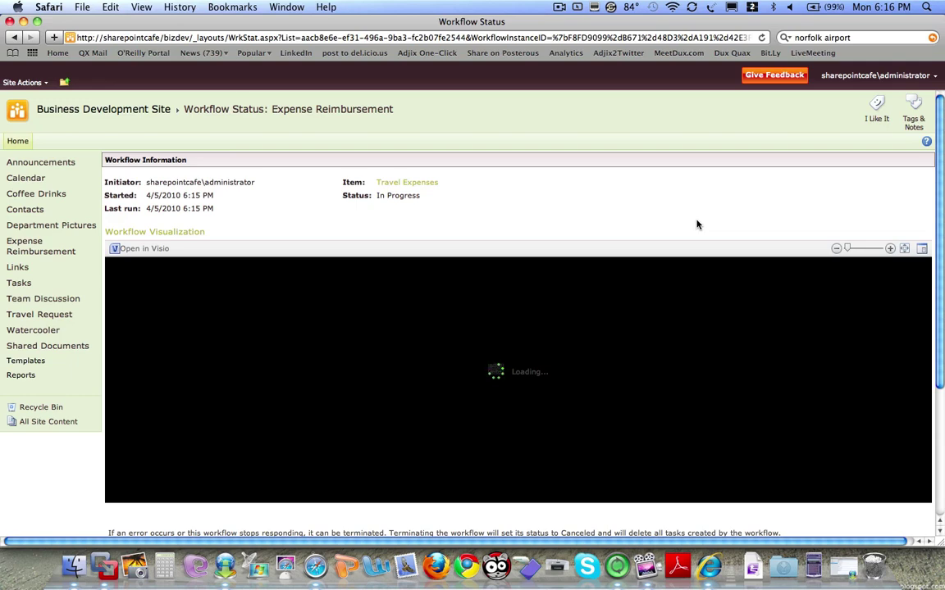
- Zoom the workflow diagram out to 10%, up to about 200%, then to a readable size
{"action": "scroll", "coordinate": [706, 259], "scroll_direction": "down", "scroll_amount": 5}
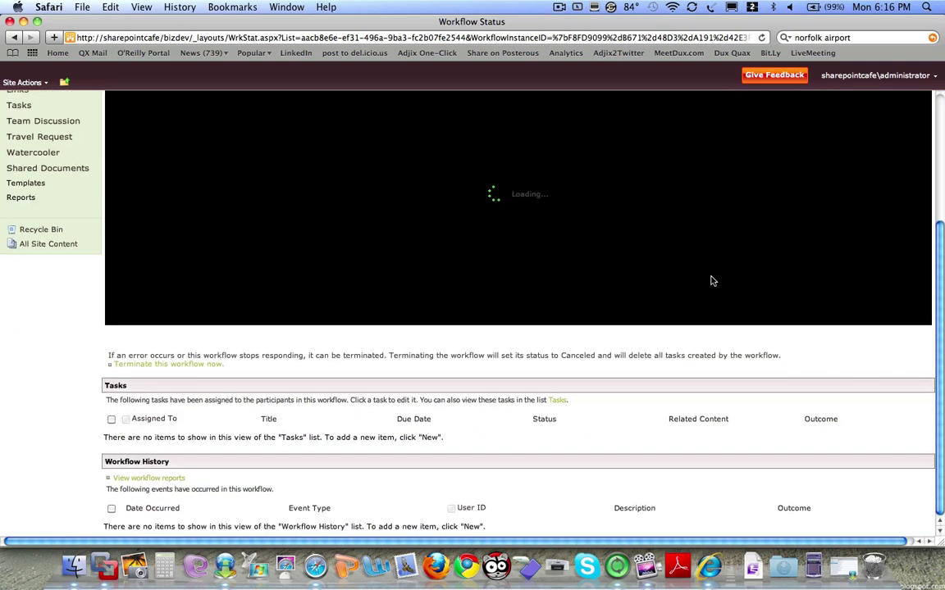
{"action": "scroll", "coordinate": [712, 281], "scroll_direction": "up", "scroll_amount": 5}
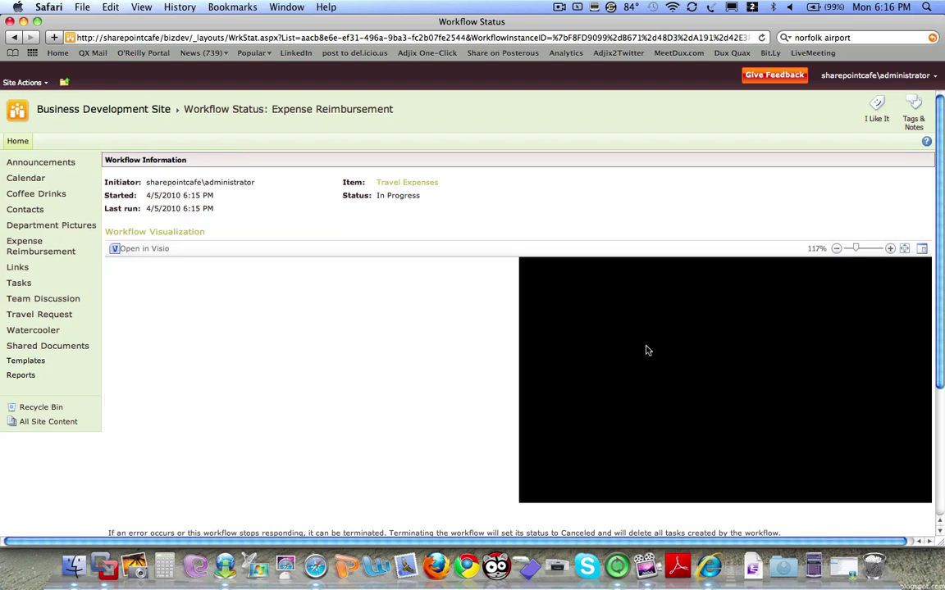
{"action": "left_click", "coordinate": [837, 250]}
{"action": "left_click", "coordinate": [837, 250]}
{"action": "left_click", "coordinate": [854, 250]}
{"action": "left_click", "coordinate": [847, 250]}
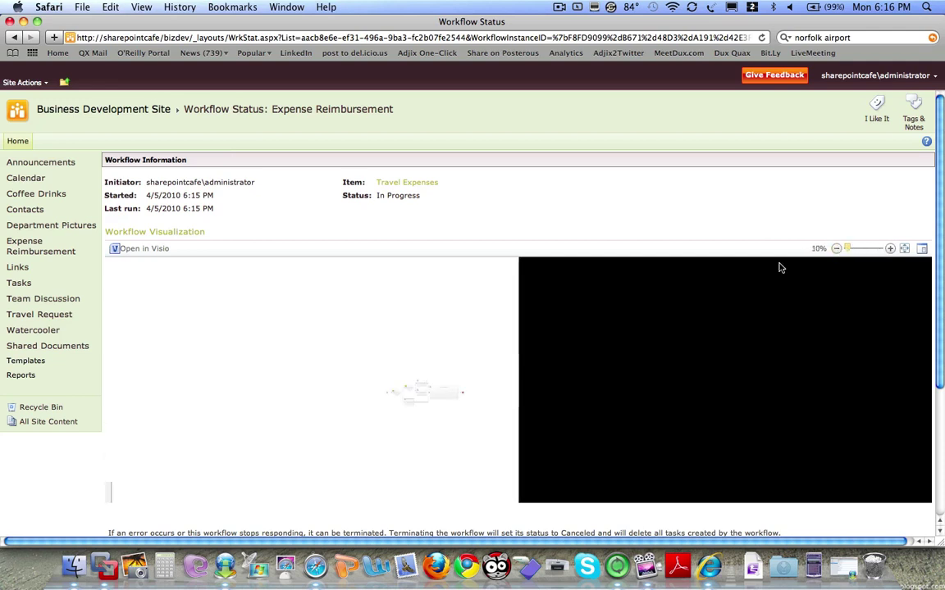
{"action": "left_click", "coordinate": [855, 249]}
{"action": "left_click", "coordinate": [853, 250]}
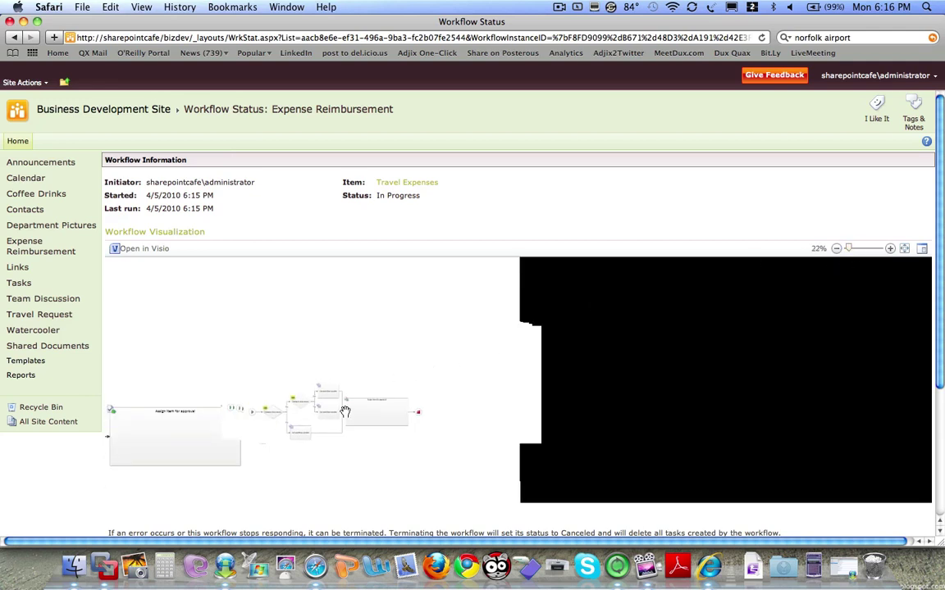
{"action": "left_click", "coordinate": [889, 249]}
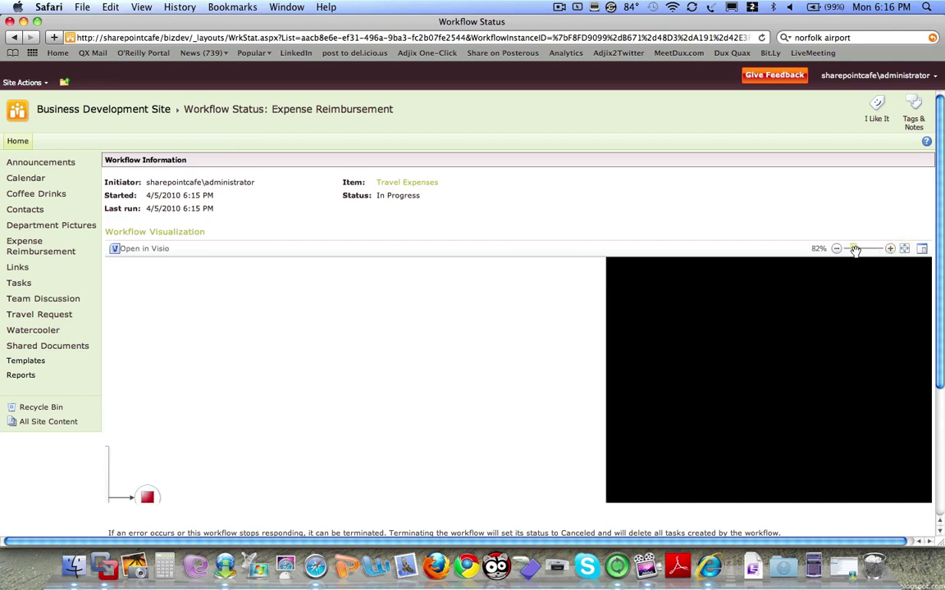
{"action": "left_click_drag", "start_coordinate": [853, 249], "coordinate": [860, 250]}
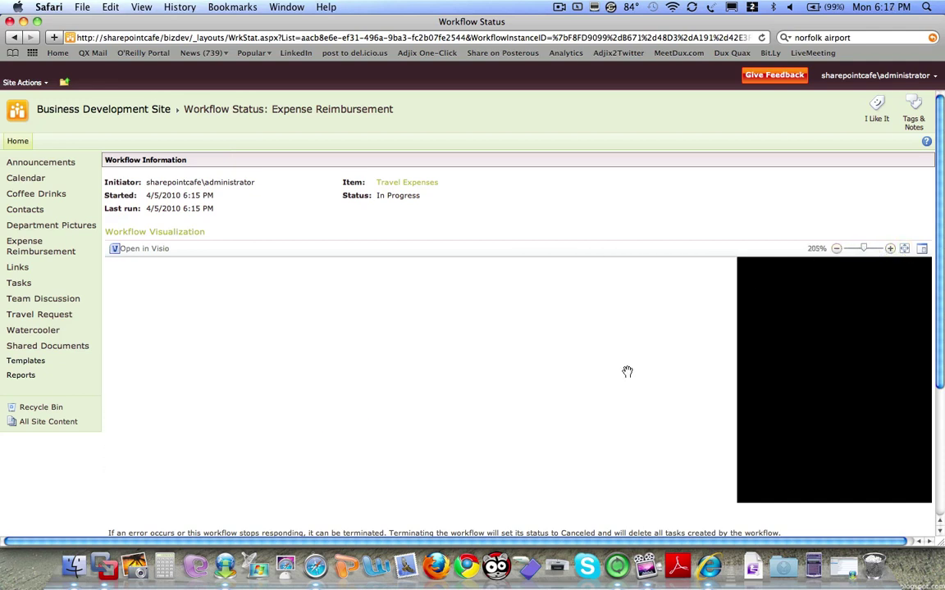
{"action": "left_click", "coordinate": [836, 249]}
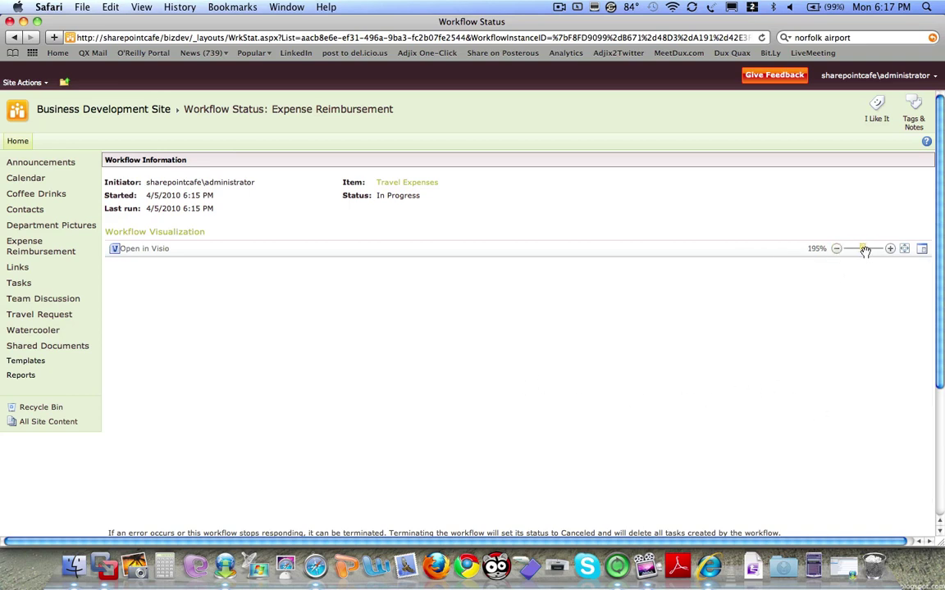
{"action": "left_click_drag", "start_coordinate": [864, 250], "coordinate": [853, 248]}
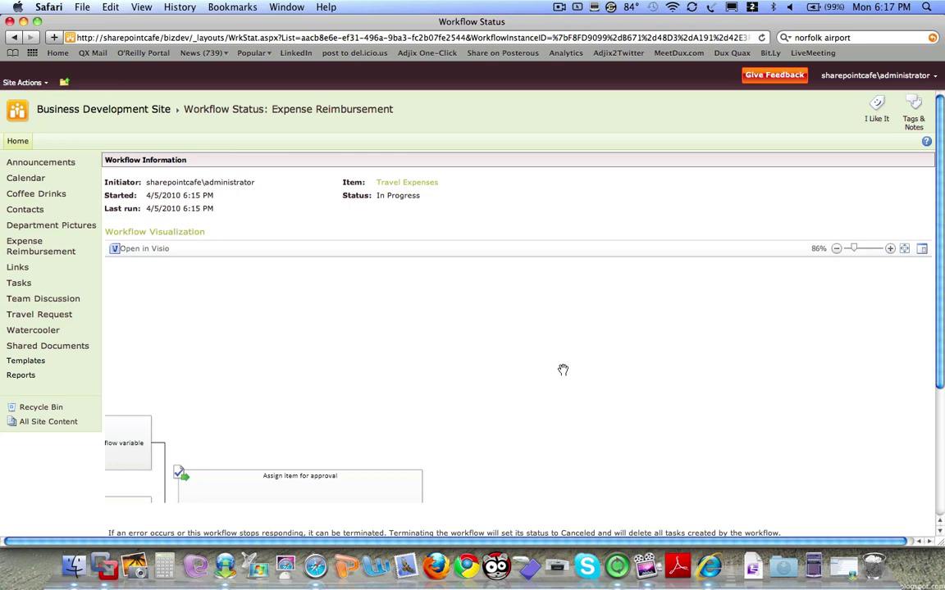
- Pan the diagram toward its later steps, then open the Shared Documents library
{"action": "left_click_drag", "start_coordinate": [597, 359], "coordinate": [738, 291]}
{"action": "left_click_drag", "start_coordinate": [457, 384], "coordinate": [679, 320]}
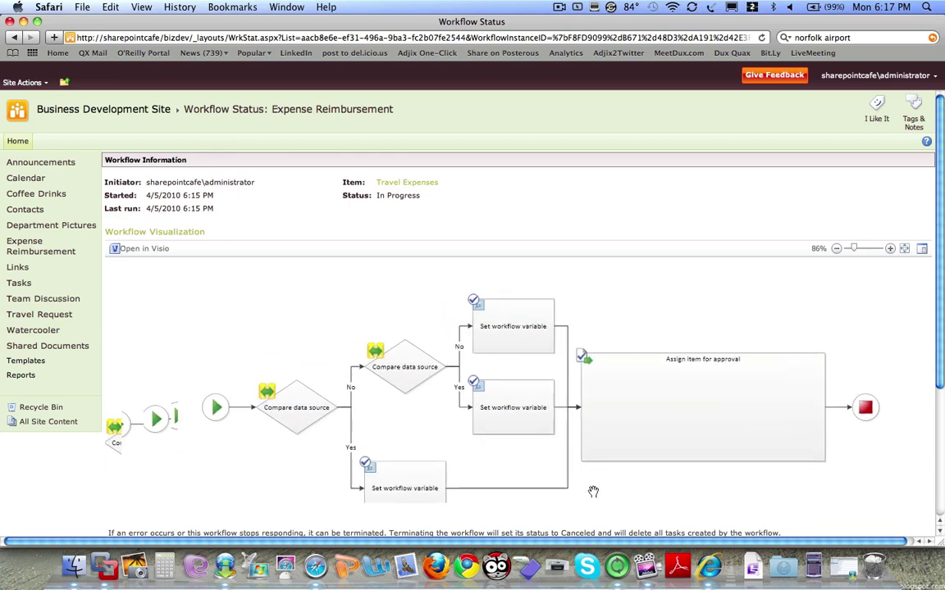
{"action": "left_click_drag", "start_coordinate": [593, 492], "coordinate": [538, 481]}
{"action": "scroll", "coordinate": [539, 480], "scroll_direction": "down", "scroll_amount": 5}
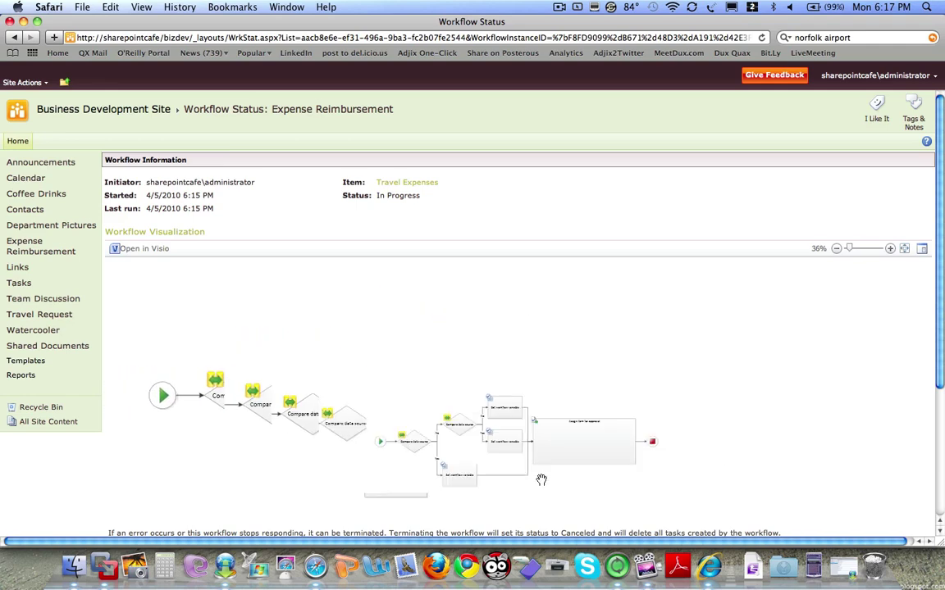
{"action": "scroll", "coordinate": [540, 479], "scroll_direction": "up", "scroll_amount": 5}
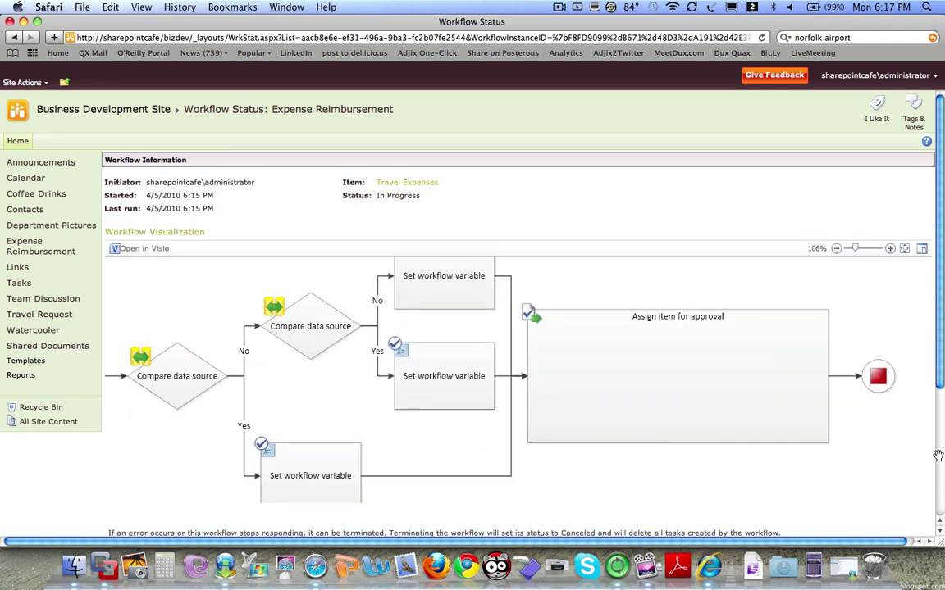
{"action": "scroll", "coordinate": [940, 455], "scroll_direction": "down", "scroll_amount": 5}
{"action": "scroll", "coordinate": [894, 322], "scroll_direction": "up", "scroll_amount": 5}
{"action": "left_click", "coordinate": [78, 345]}
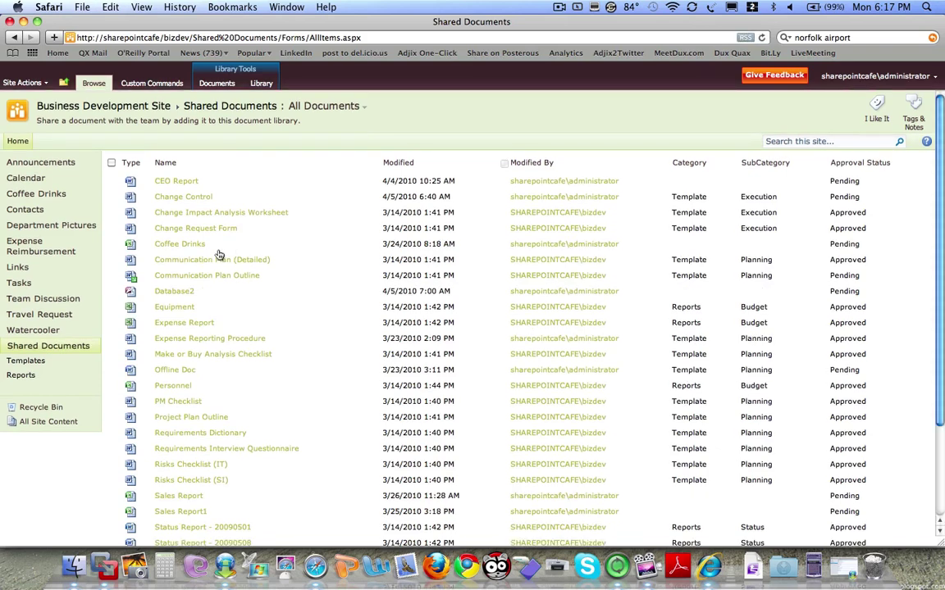
- Download Change Control.doc and open it from Safari's Downloads window
{"action": "left_click", "coordinate": [197, 199]}
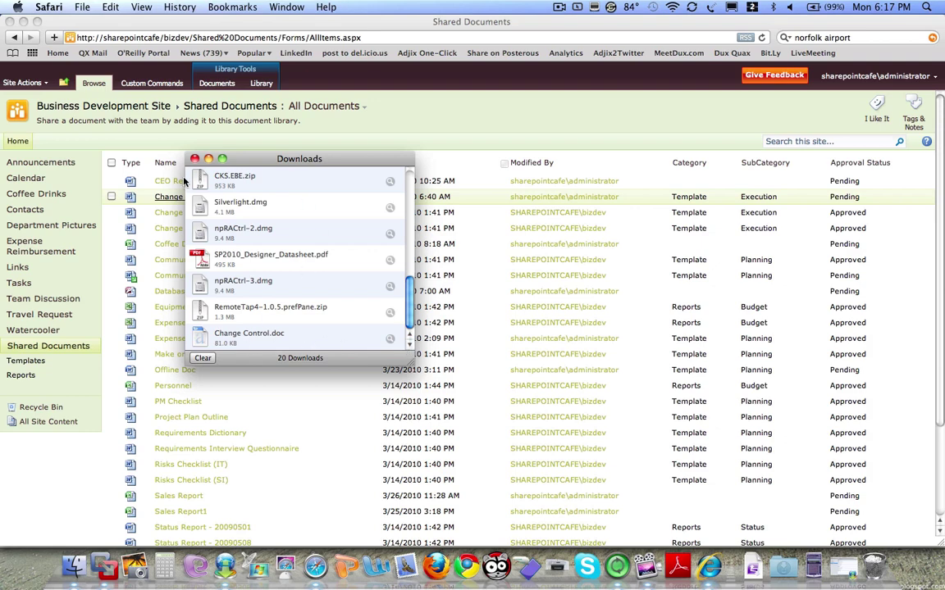
{"action": "left_click", "coordinate": [236, 343]}
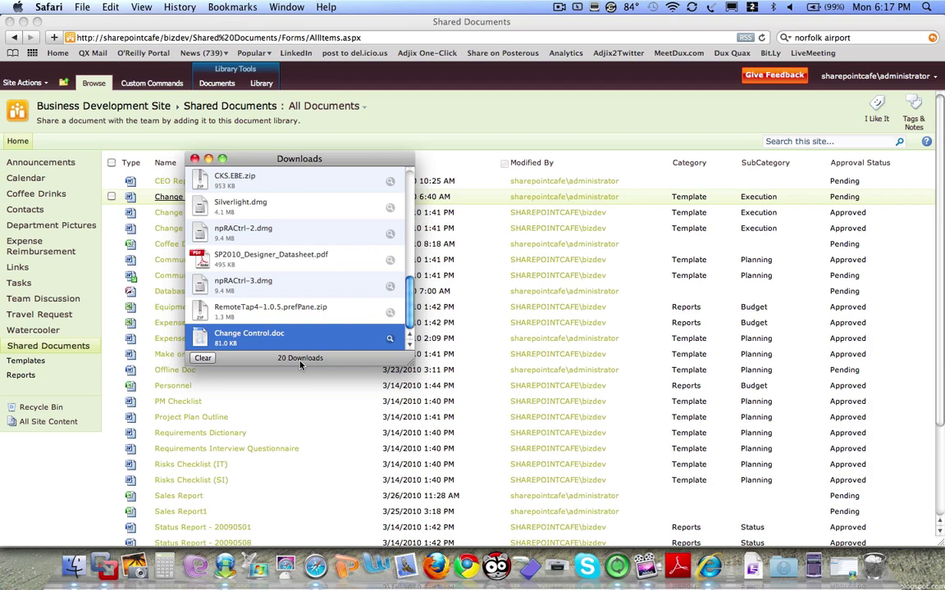
{"action": "left_click", "coordinate": [195, 159]}
- Bring Word 2008 forward as it loads Change Control.doc
{"action": "left_click", "coordinate": [371, 574]}
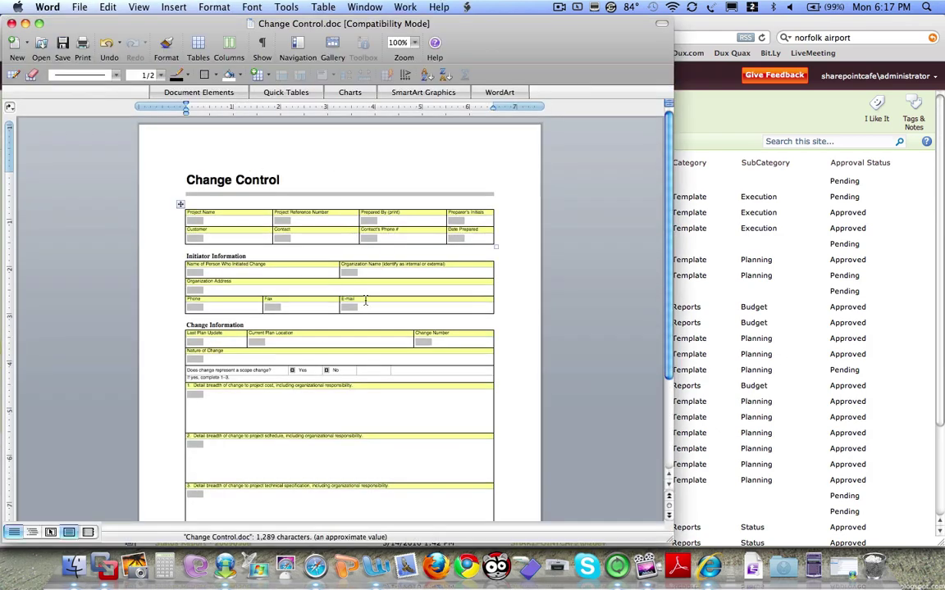
- Close Word, check out Change Control for editing in Word, and dismiss the resulting error
{"action": "left_click", "coordinate": [12, 23]}
{"action": "left_click", "coordinate": [289, 189]}
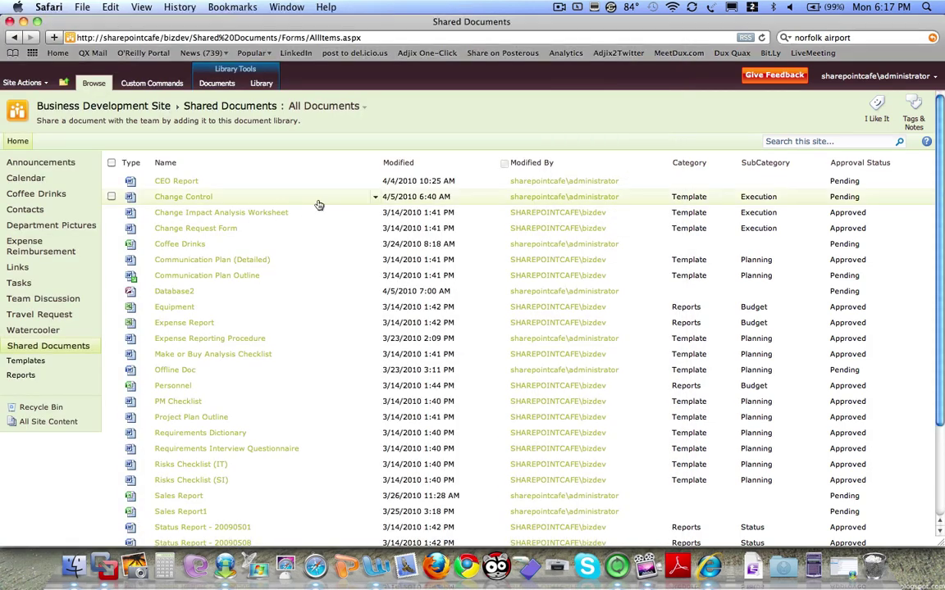
{"action": "left_click", "coordinate": [375, 198]}
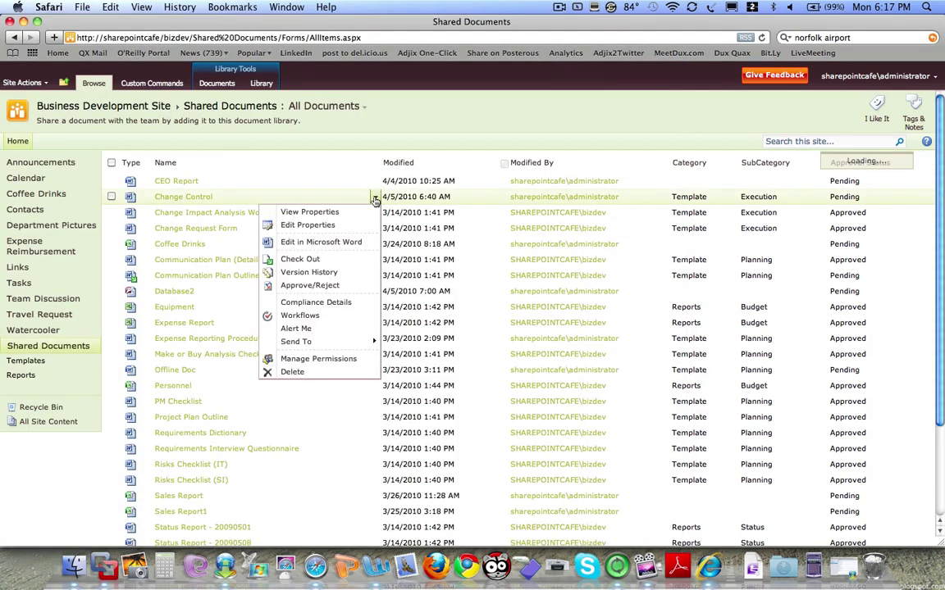
{"action": "left_click", "coordinate": [330, 244]}
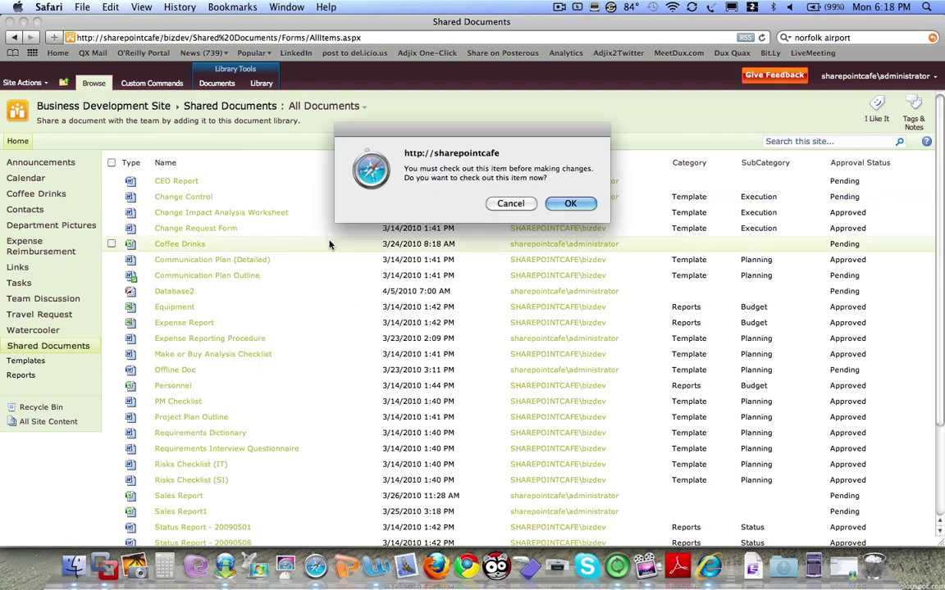
{"action": "left_click", "coordinate": [563, 207]}
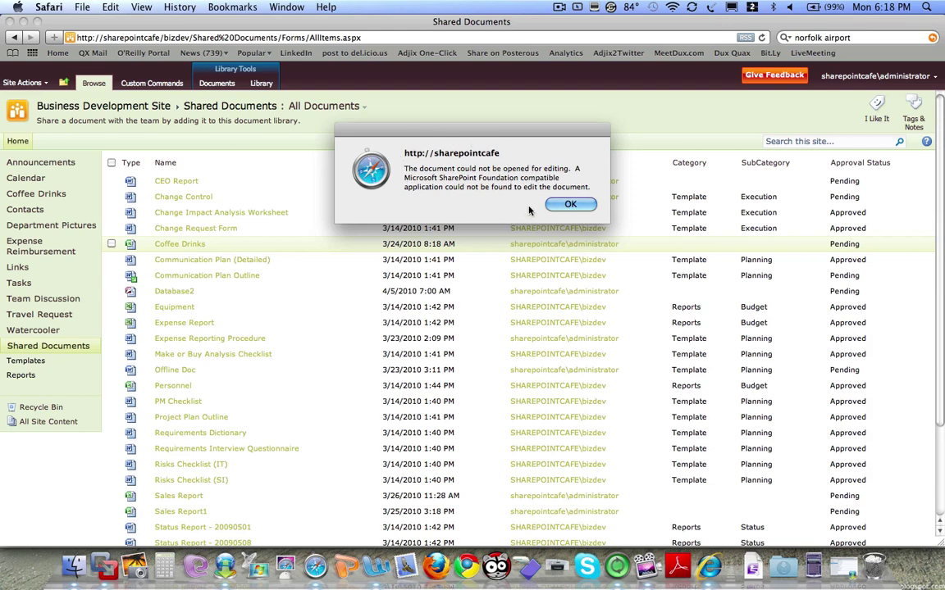
{"action": "left_click", "coordinate": [568, 204]}
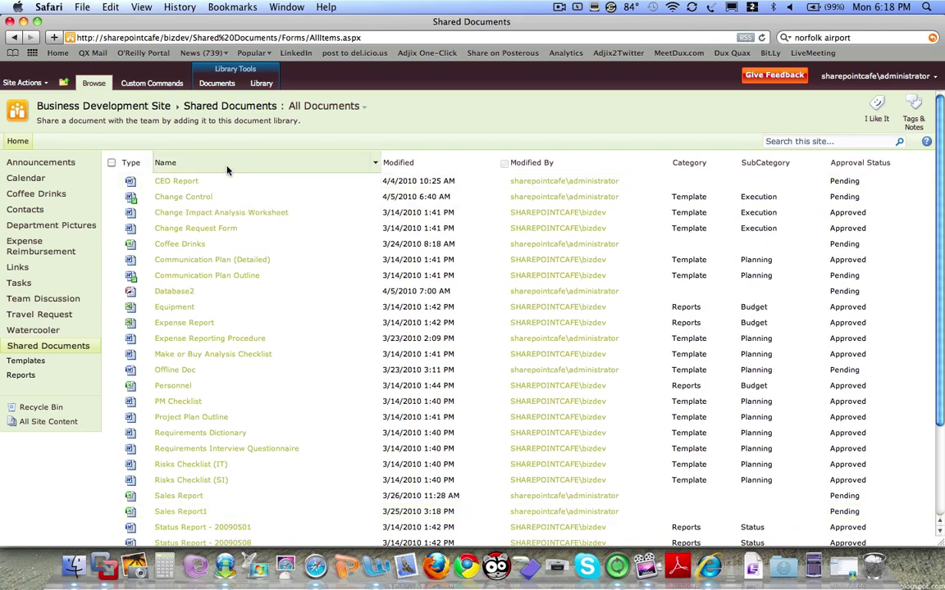
- Browse Document Connection to Business Development Site's Shared Documents and check out Change Request Form.doc
{"action": "left_click", "coordinate": [227, 560]}
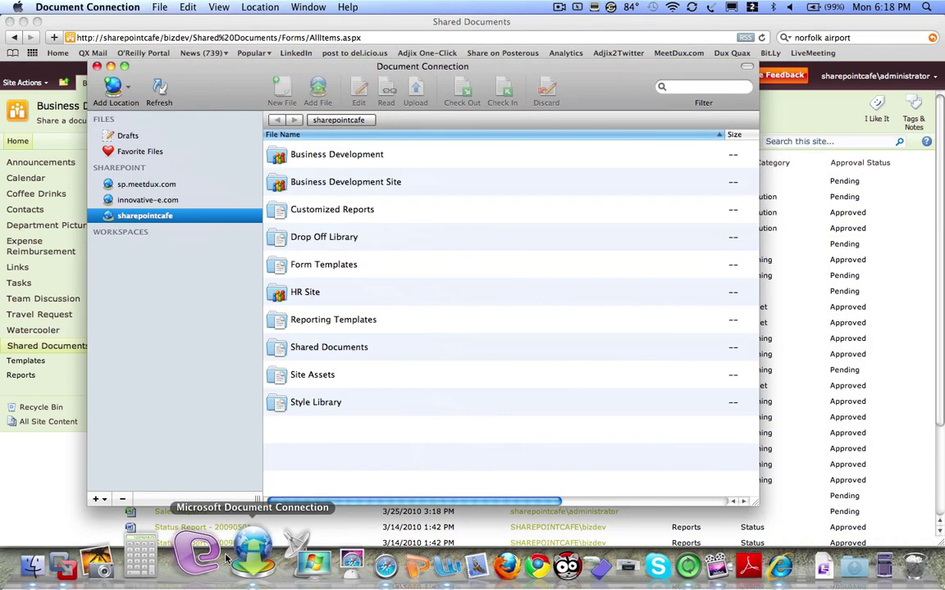
{"action": "double_click", "coordinate": [287, 181]}
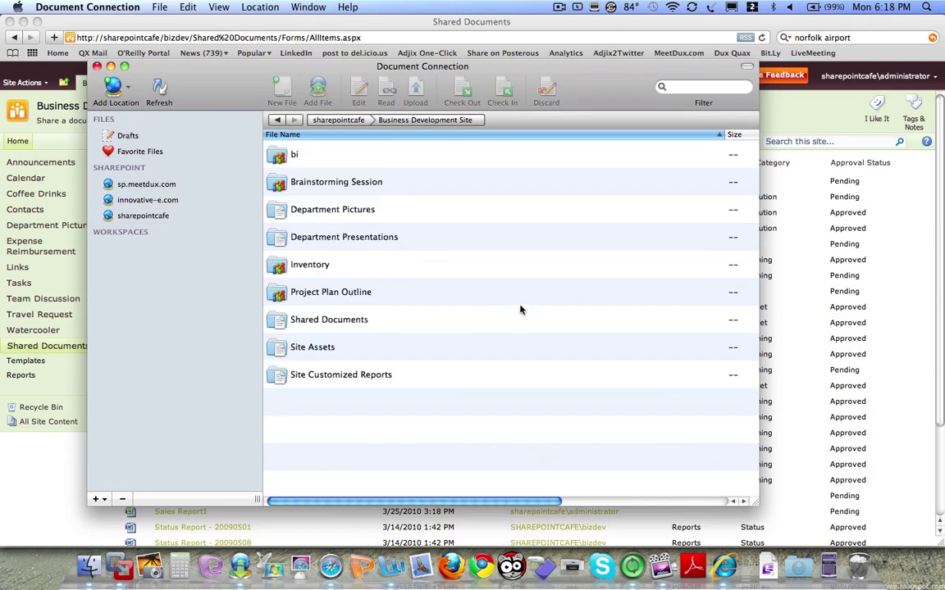
{"action": "double_click", "coordinate": [324, 322]}
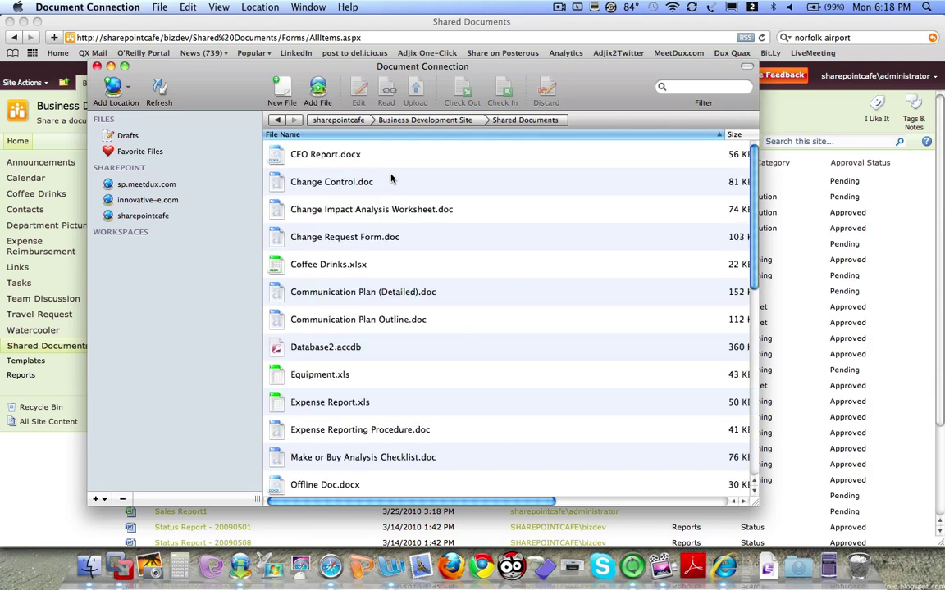
{"action": "left_click", "coordinate": [419, 240]}
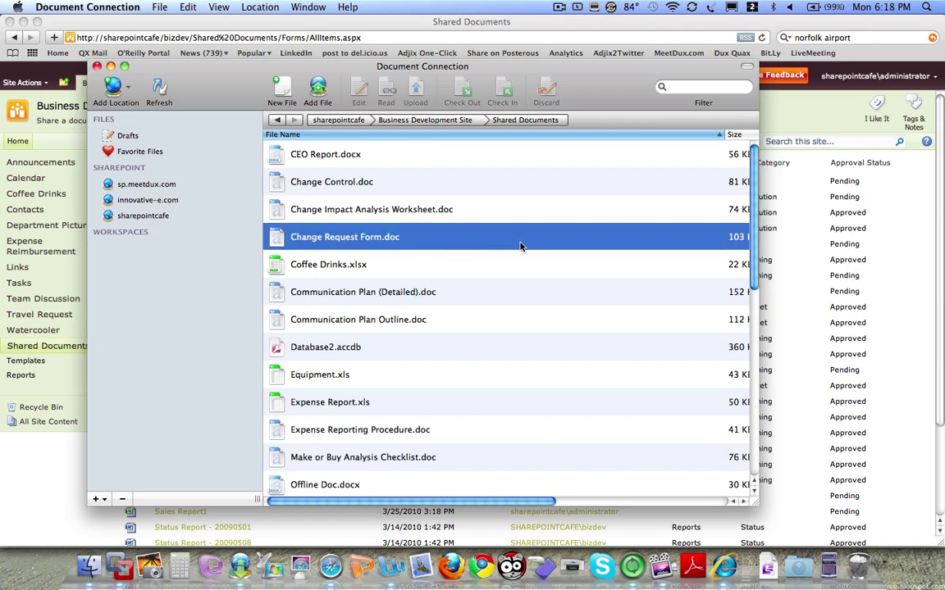
{"action": "double_click", "coordinate": [424, 242]}
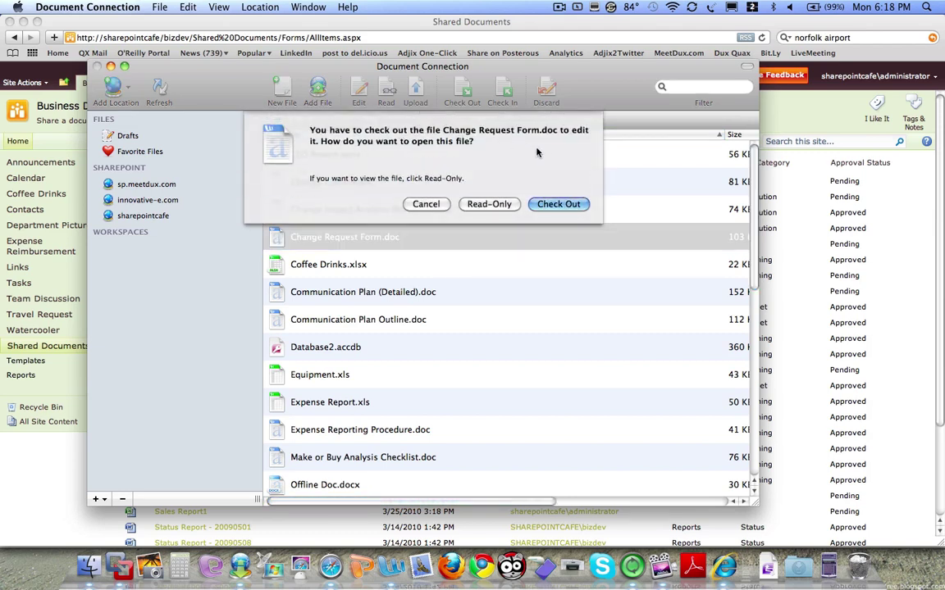
{"action": "left_click", "coordinate": [535, 208]}
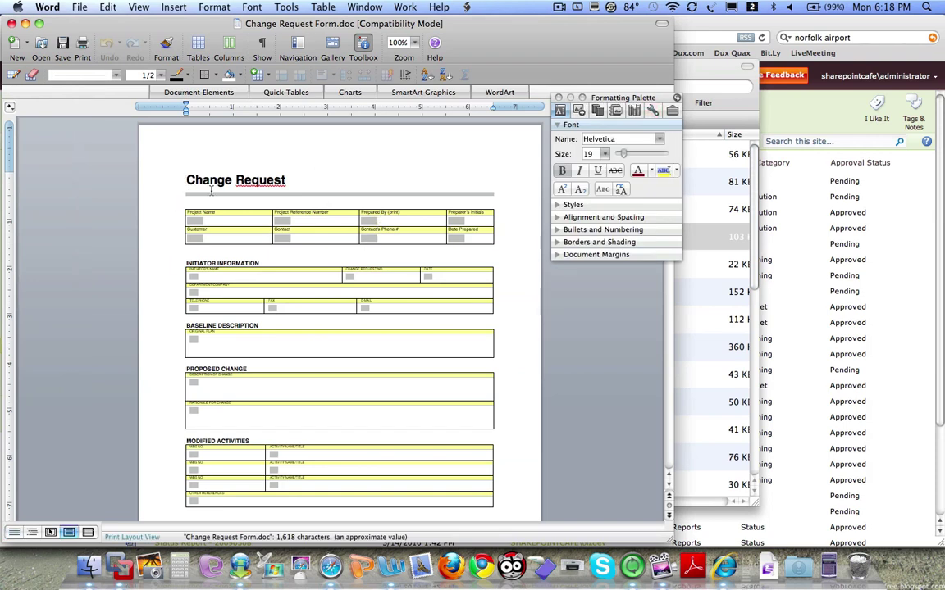
- Insert 'Business Development' before the Change Request heading
{"action": "type", "text": "Business Development"}
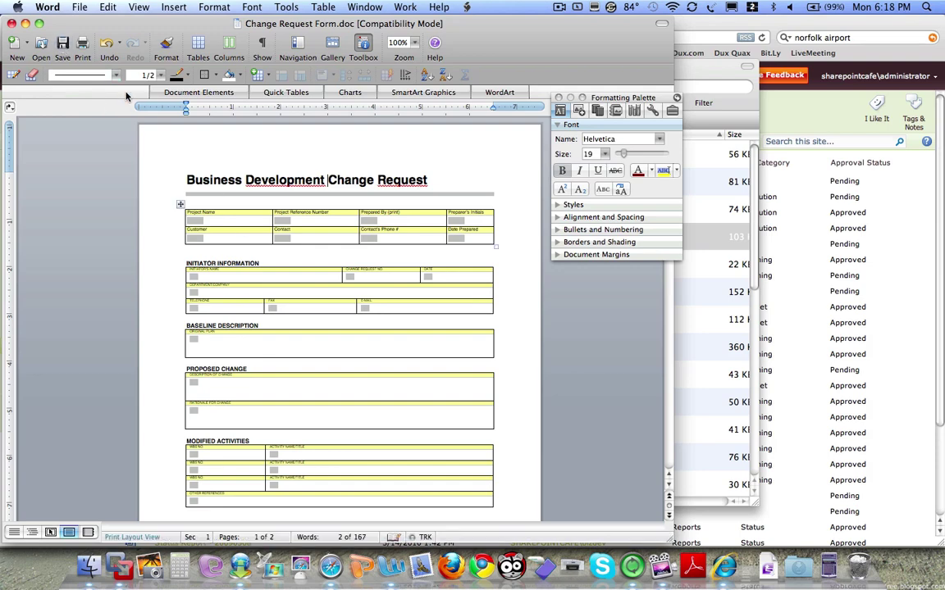
- Close Word, check Change Request Form.doc in with the comment 'Updated document', and return to Safari
{"action": "left_click", "coordinate": [12, 23]}
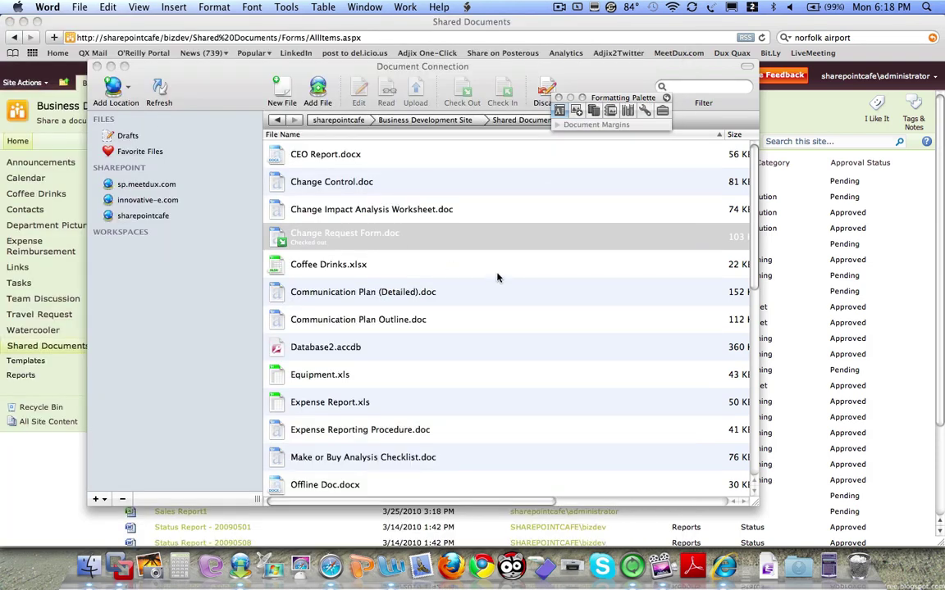
{"action": "left_click", "coordinate": [504, 244]}
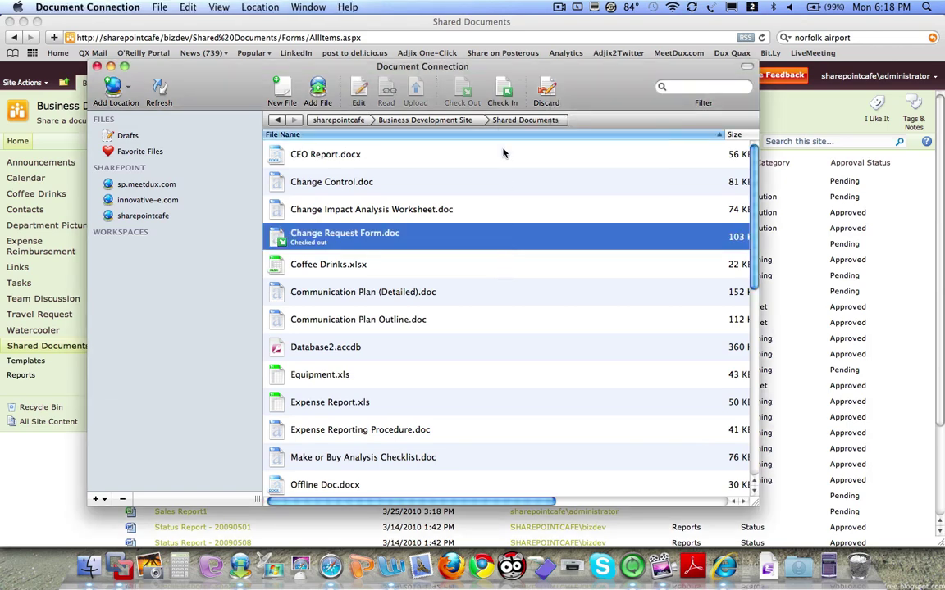
{"action": "left_click", "coordinate": [502, 90]}
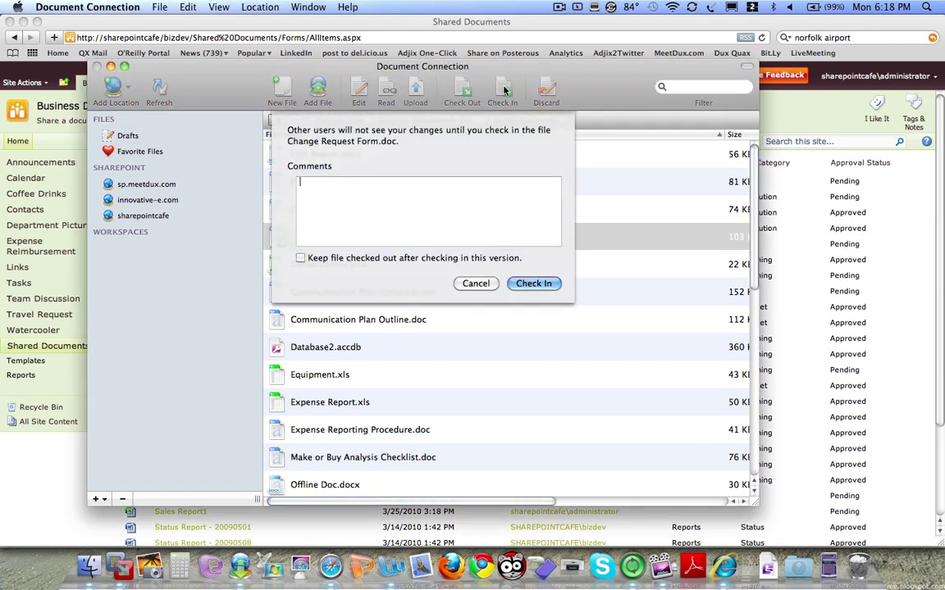
{"action": "type", "text": "Updated document"}
{"action": "left_click", "coordinate": [533, 285]}
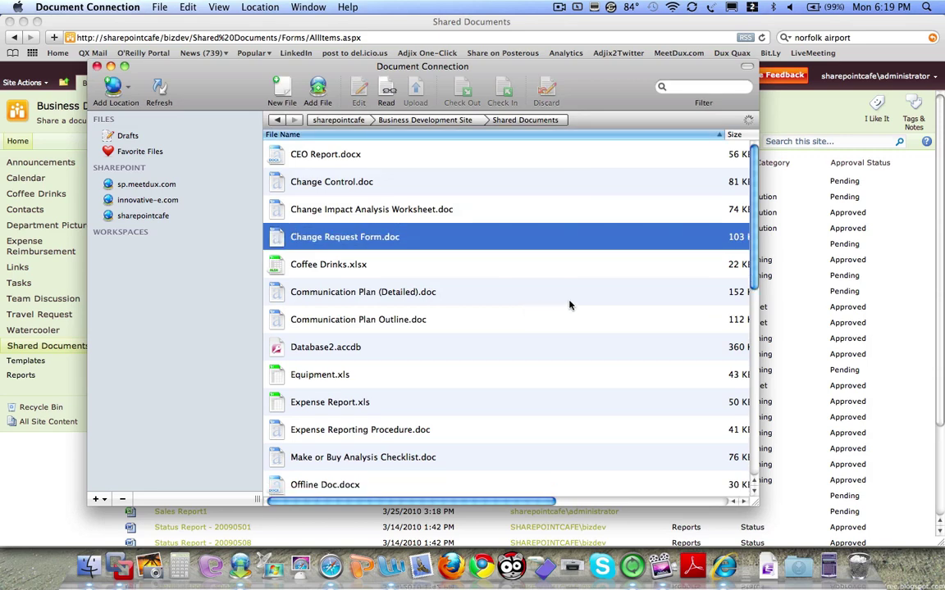
{"action": "left_click", "coordinate": [775, 262]}
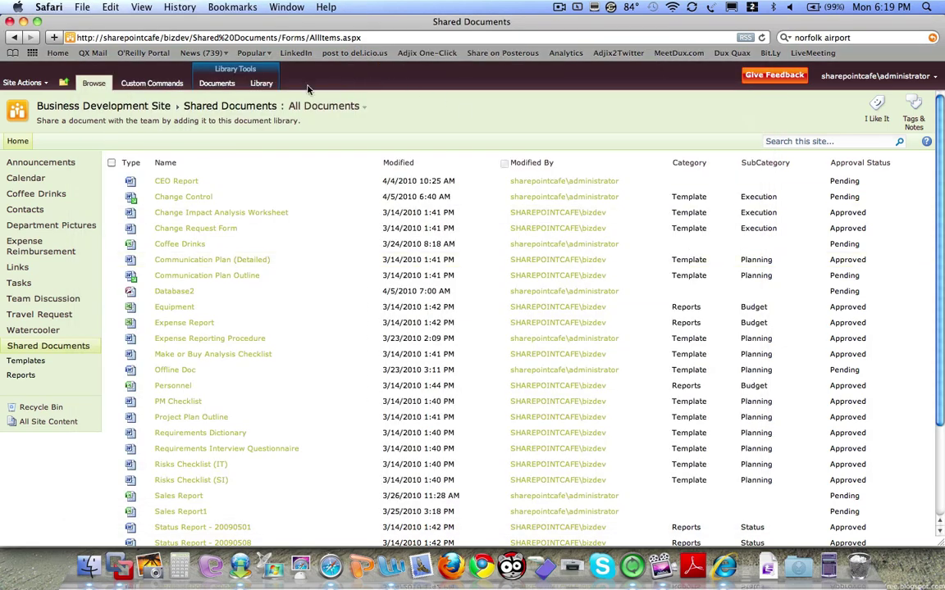
- Refresh Shared Documents and view the Change Request Form's version history
{"action": "left_click", "coordinate": [762, 37]}
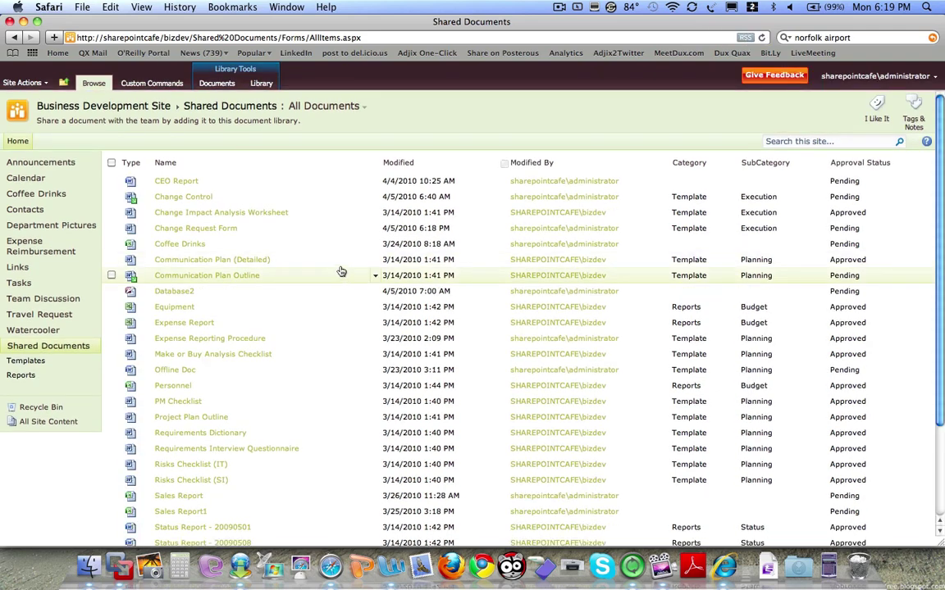
{"action": "left_click", "coordinate": [375, 230]}
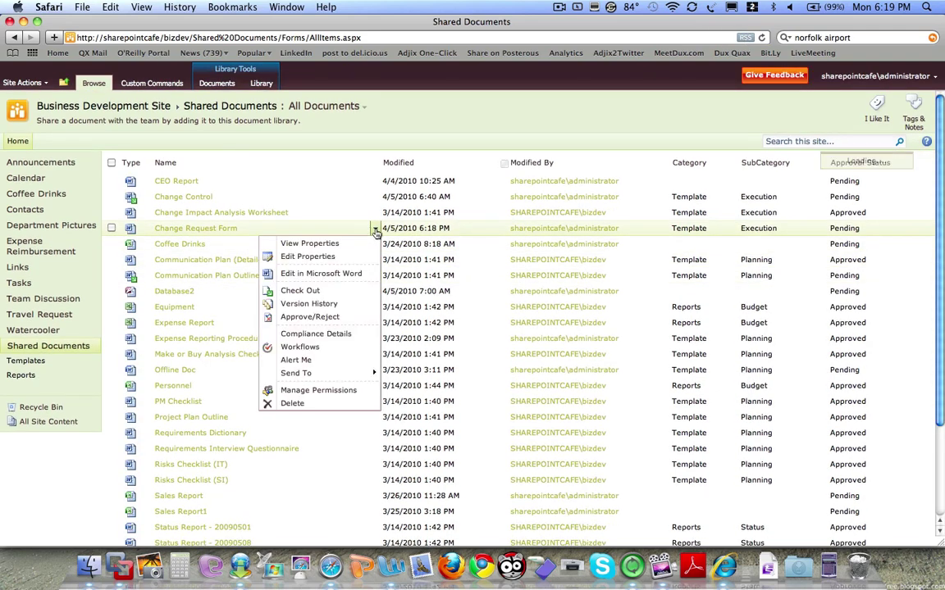
{"action": "left_click", "coordinate": [325, 305]}
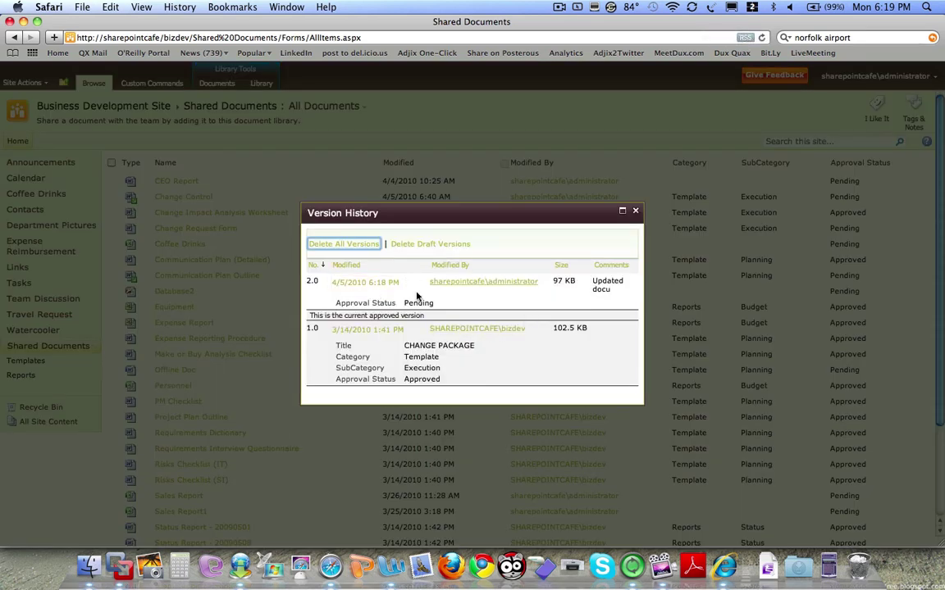
- Close the version history and open Sales Report1.xlsx in the browser Excel viewer
{"action": "left_click", "coordinate": [635, 211]}
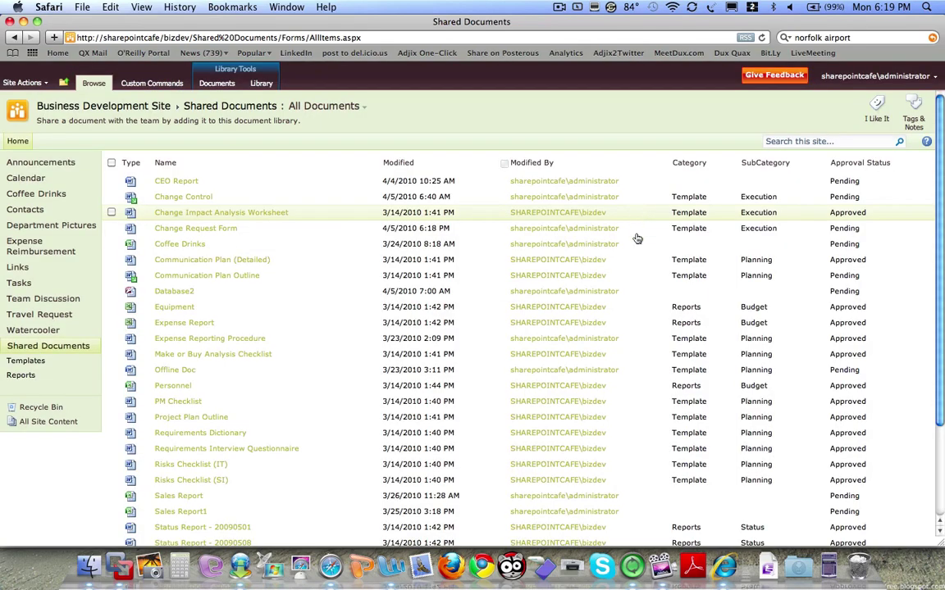
{"action": "scroll", "coordinate": [324, 328], "scroll_direction": "down", "scroll_amount": 3}
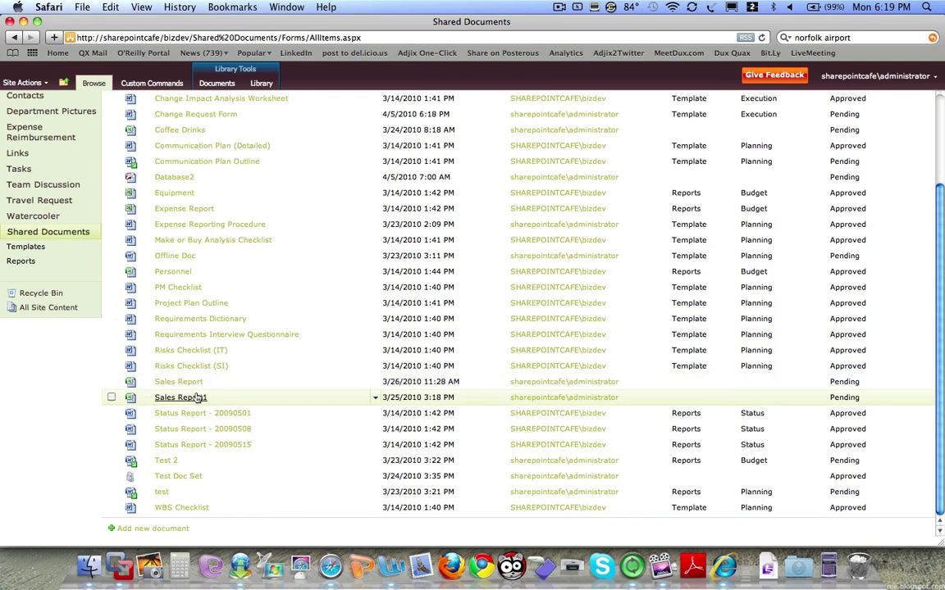
{"action": "left_click", "coordinate": [197, 398]}
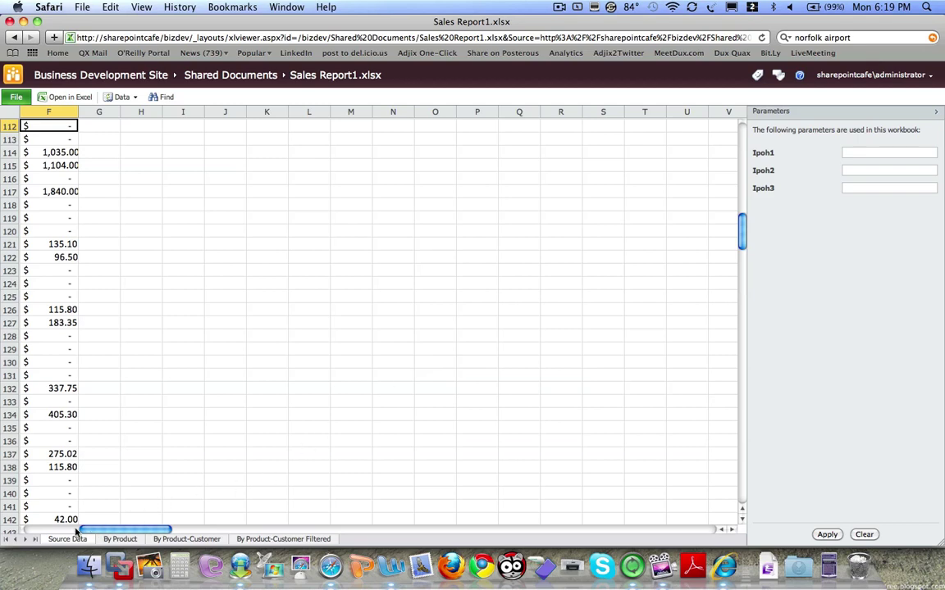
- Apply workbook parameters Ipoh1 300, Ipoh2 200 and Ipoh3 500 so F112 shows $500.00
{"action": "left_click_drag", "start_coordinate": [76, 531], "coordinate": [33, 532]}
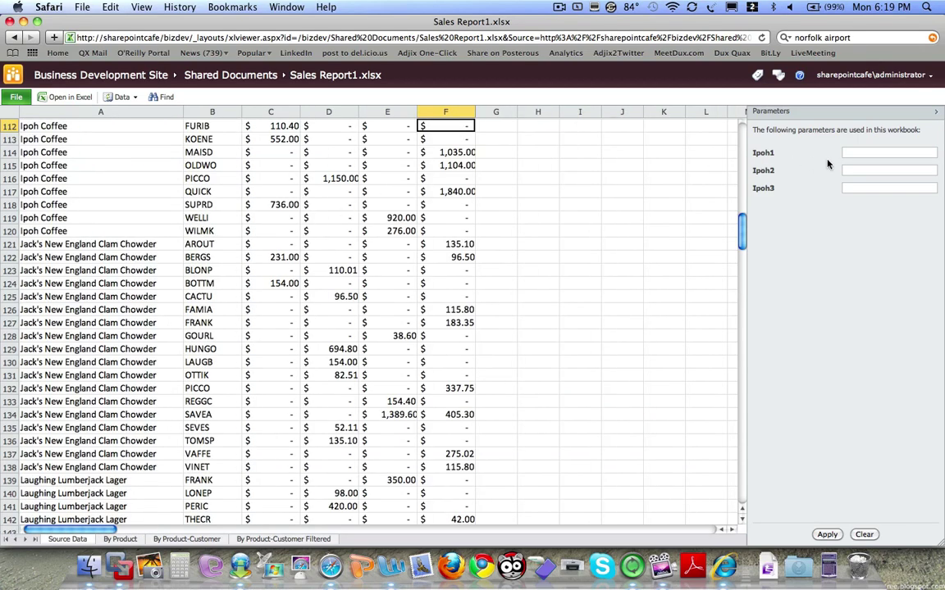
{"action": "left_click", "coordinate": [885, 153]}
{"action": "type", "text": "300"}
{"action": "left_click", "coordinate": [881, 170]}
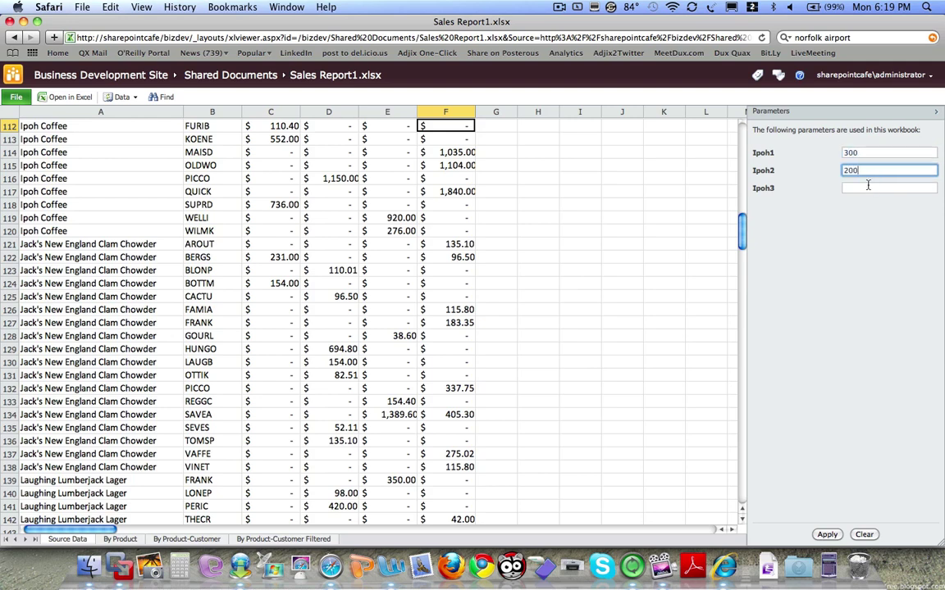
{"action": "left_click", "coordinate": [868, 187]}
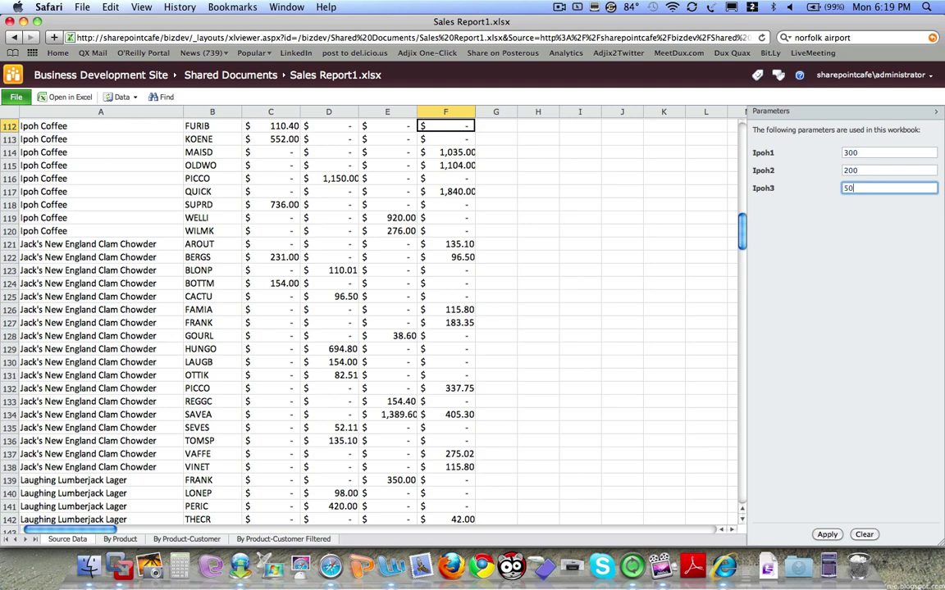
{"action": "left_click", "coordinate": [827, 534]}
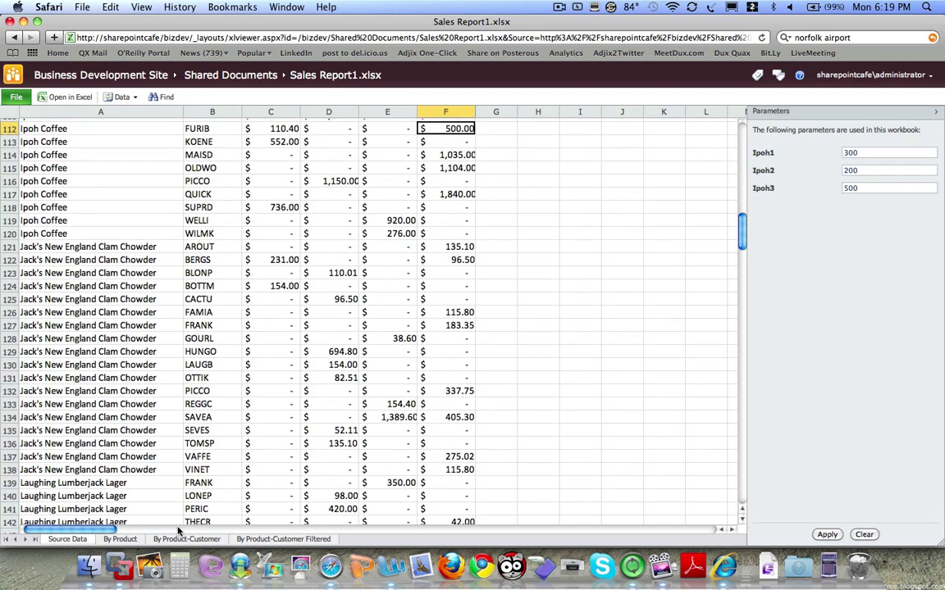
- Browse the By Product sheet, selecting the Ipoh Coffee Qtr 4 total in E17, then By Product-Customer
{"action": "left_click", "coordinate": [119, 540]}
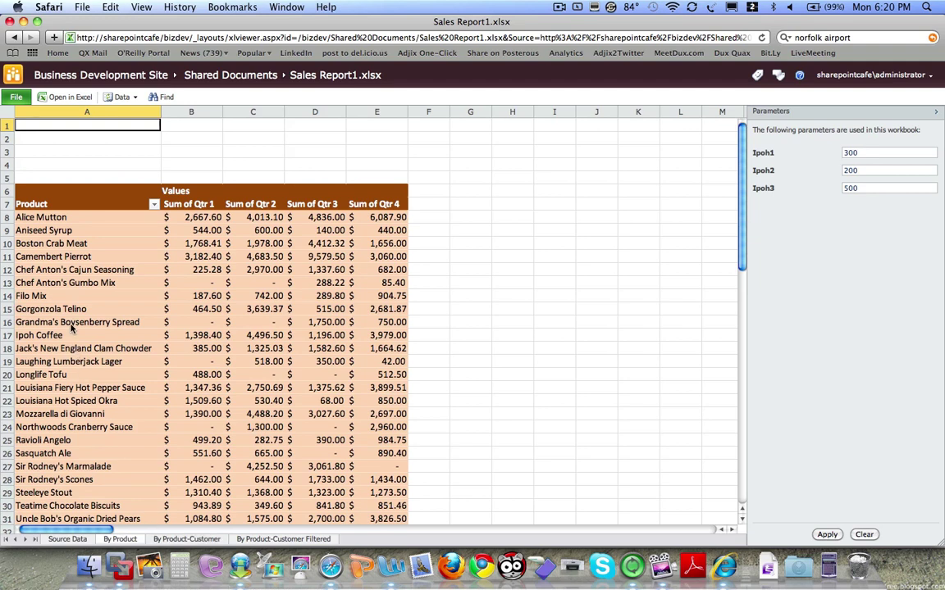
{"action": "left_click", "coordinate": [373, 335]}
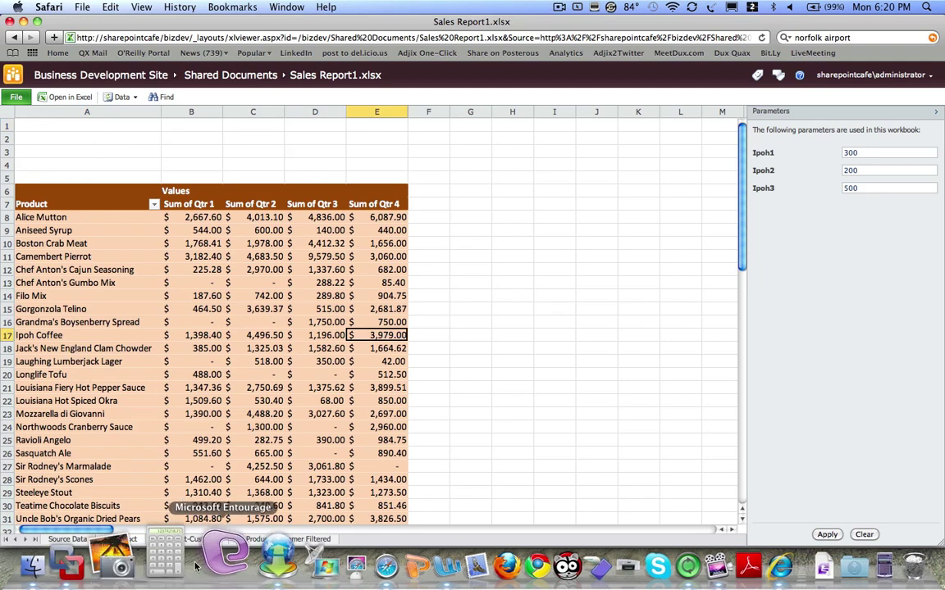
{"action": "left_click", "coordinate": [187, 539]}
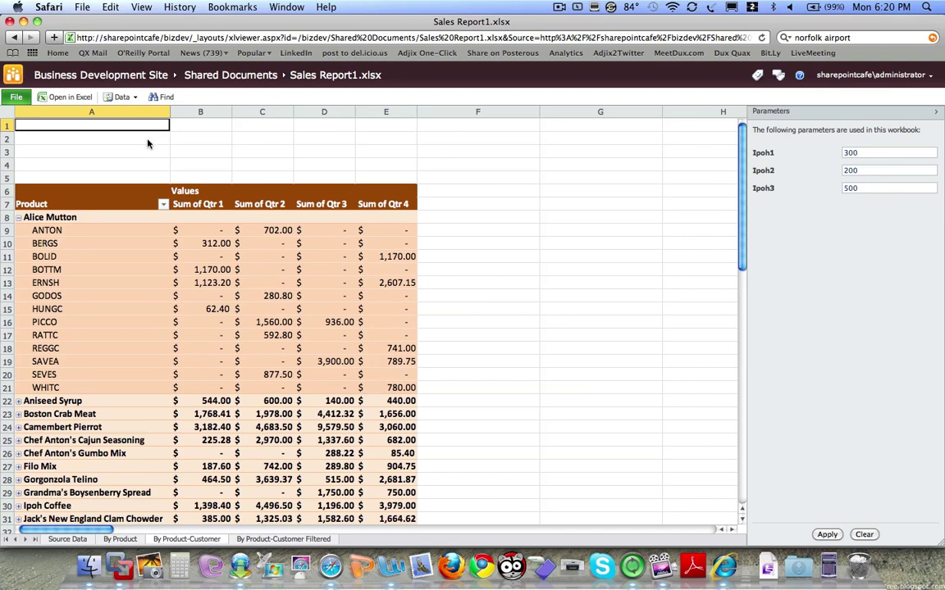
- Go back and open the Travel Request library's Documents commands and new document options
{"action": "left_click", "coordinate": [14, 37]}
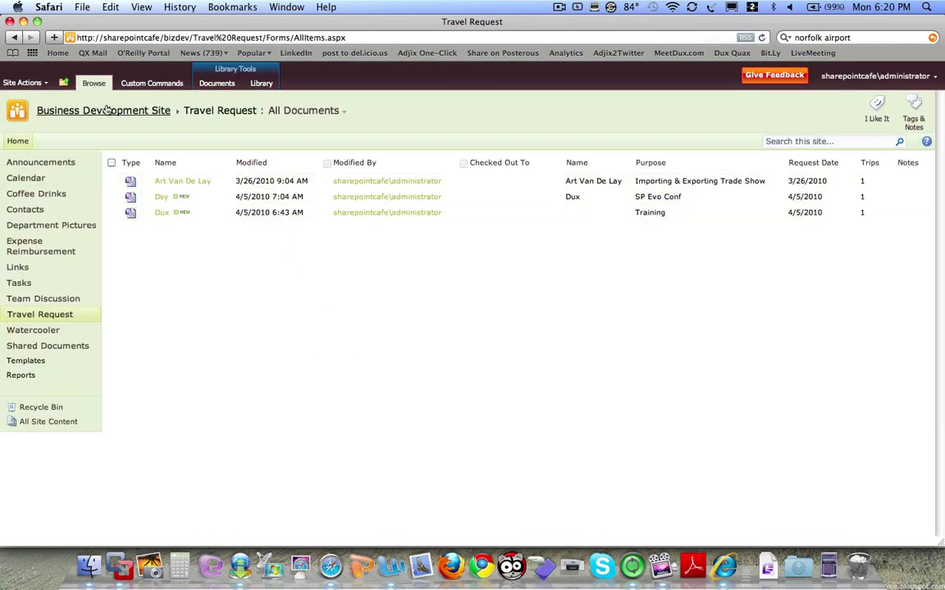
{"action": "left_click", "coordinate": [207, 84]}
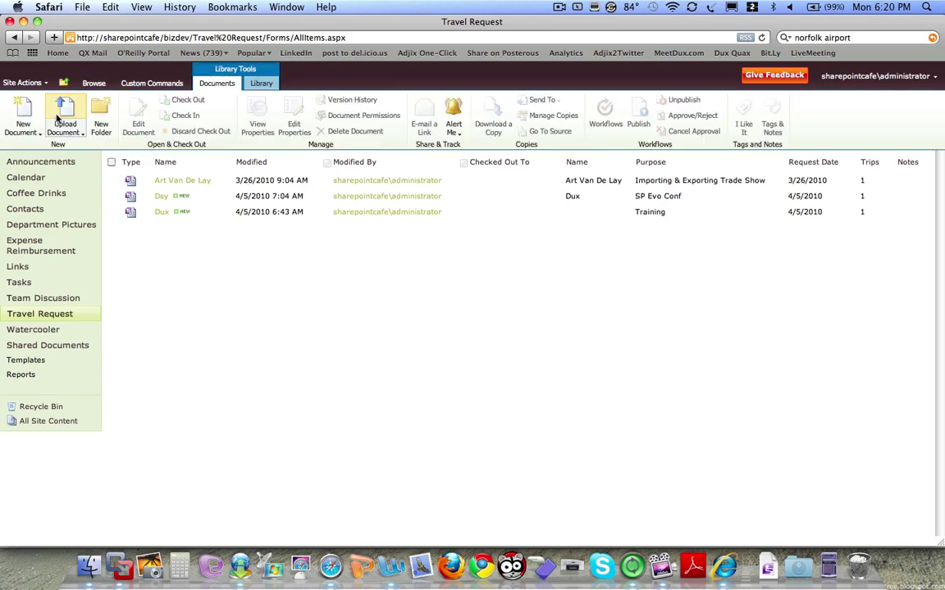
{"action": "left_click", "coordinate": [37, 125]}
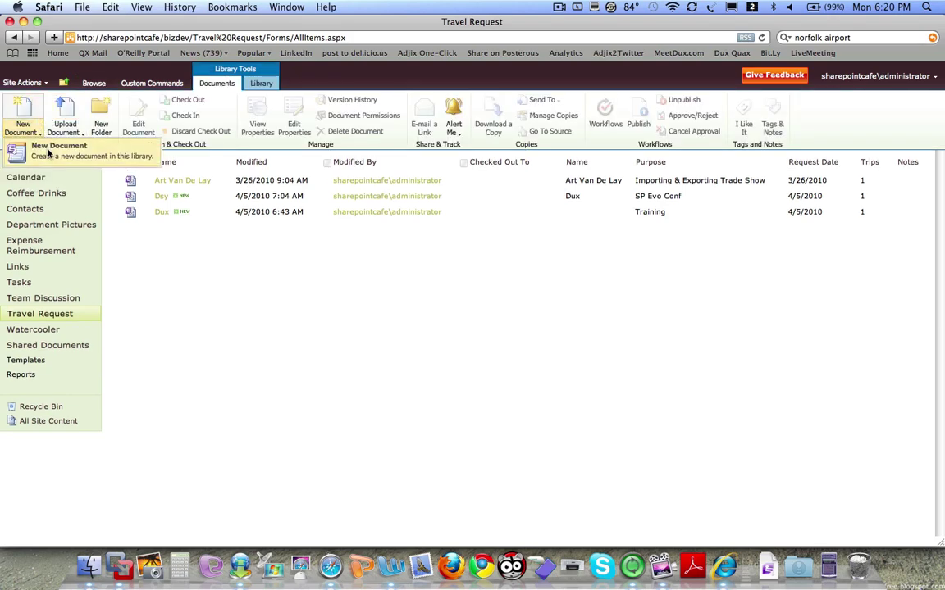
- Start a new travel request with purpose 'Sales Meeting' and the traveller's name and e-mail
{"action": "left_click", "coordinate": [41, 138]}
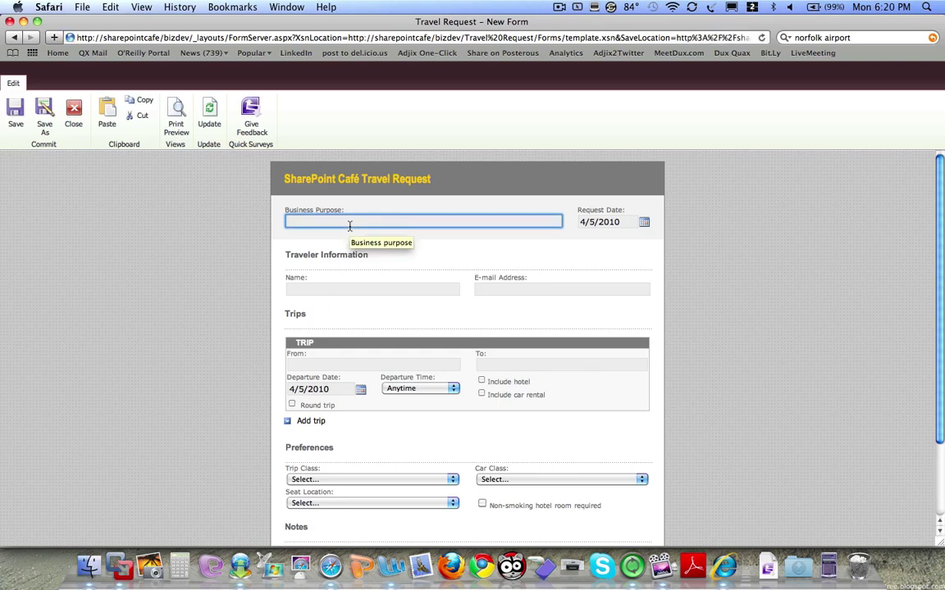
{"action": "type", "text": "Sa"}
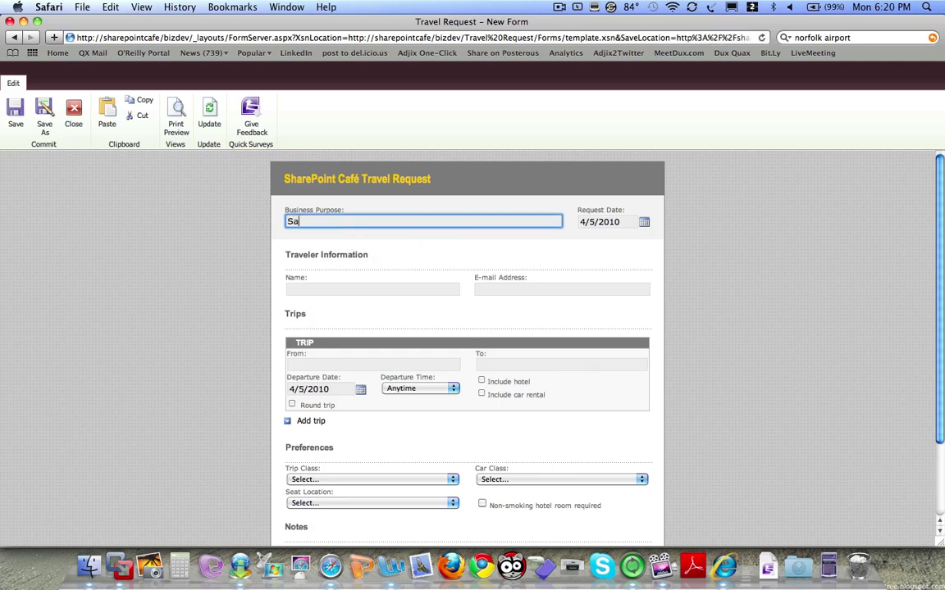
{"action": "type", "text": "les Meeting"}
{"action": "left_click", "coordinate": [320, 290]}
{"action": "type", "text": "Jack Bauer"}
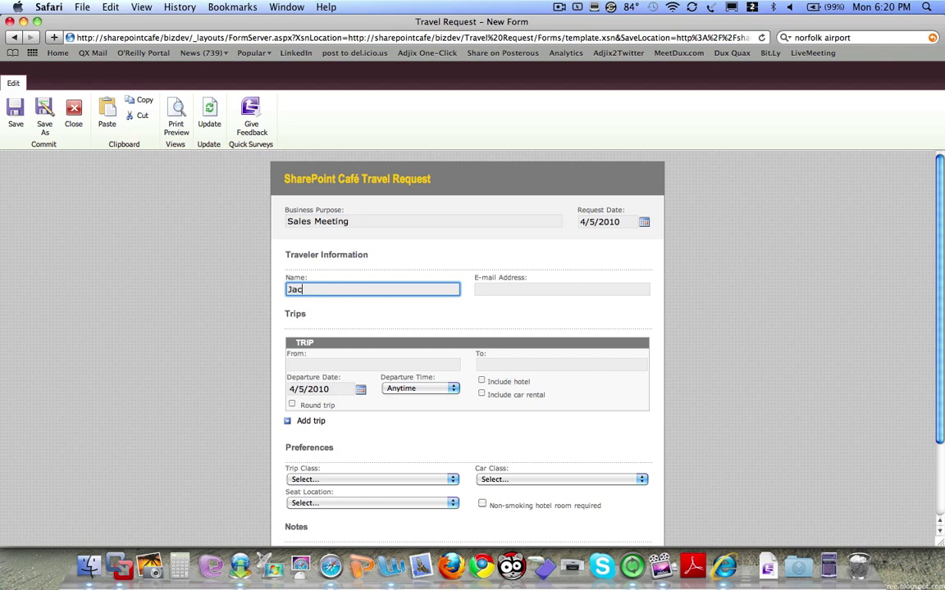
{"action": "left_click", "coordinate": [542, 293]}
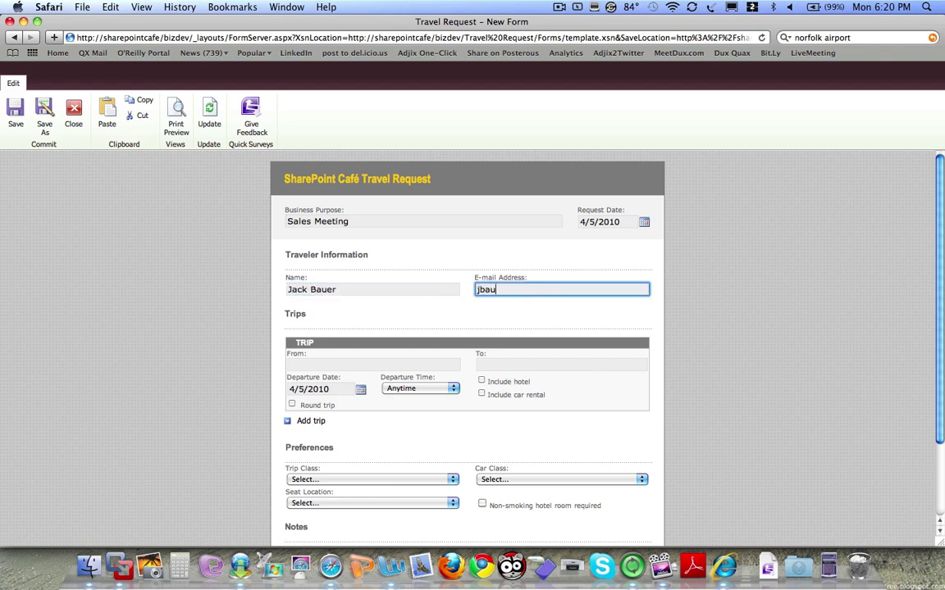
- Set departure and destination cities, include hotel and car rental, and make it a round trip
{"action": "left_click", "coordinate": [342, 364]}
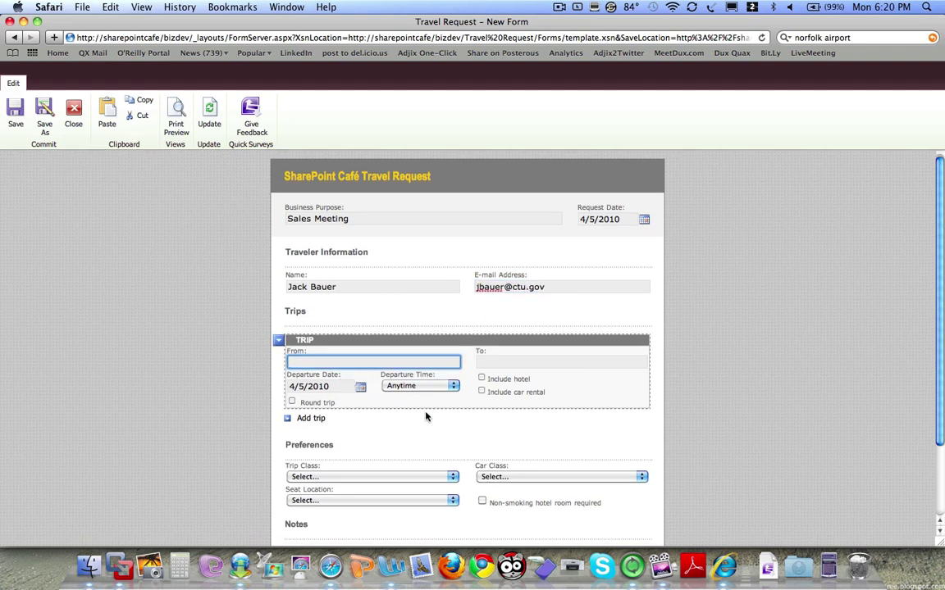
{"action": "type", "text": "DC"}
{"action": "left_click", "coordinate": [499, 364]}
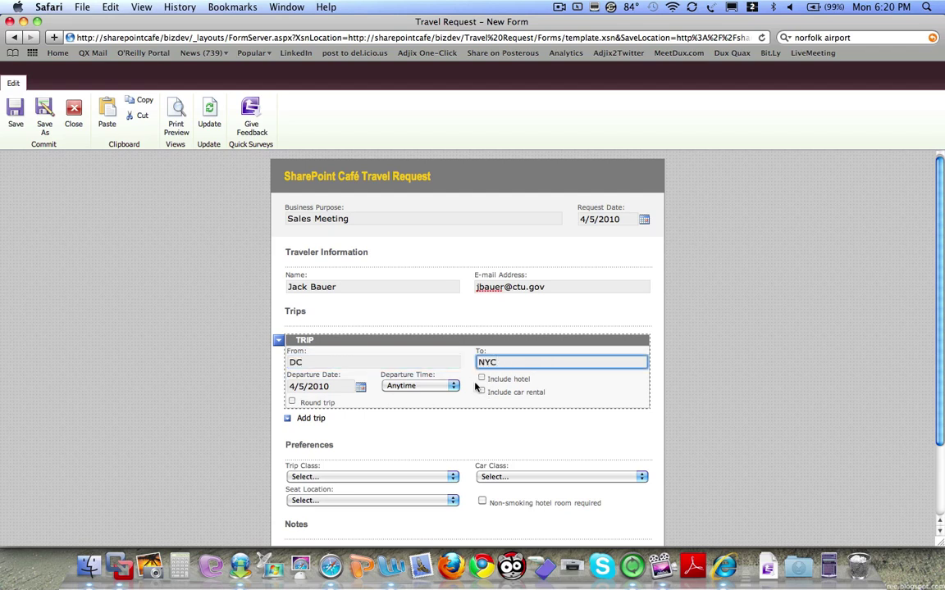
{"action": "left_click", "coordinate": [481, 379]}
{"action": "left_click", "coordinate": [481, 392]}
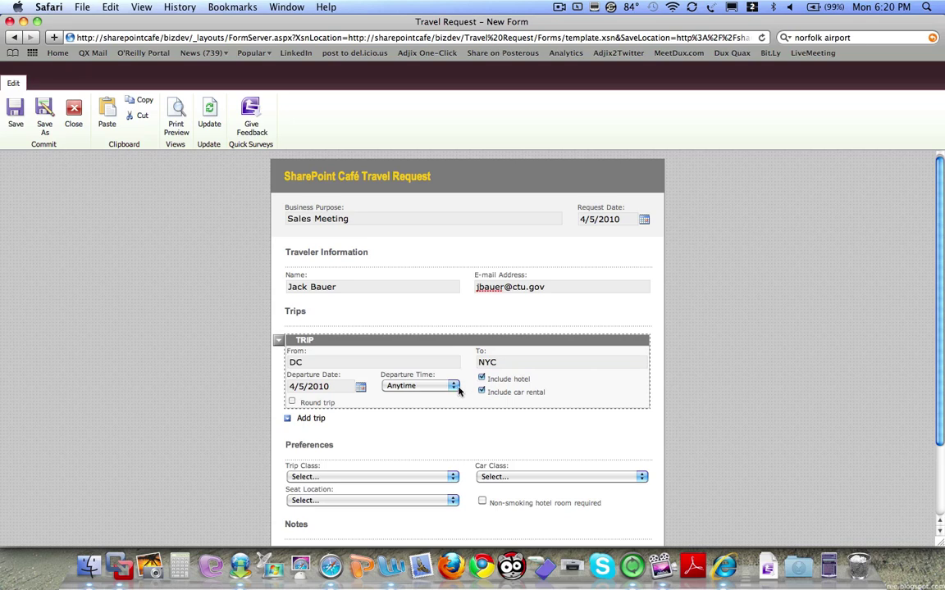
{"action": "left_click", "coordinate": [291, 403]}
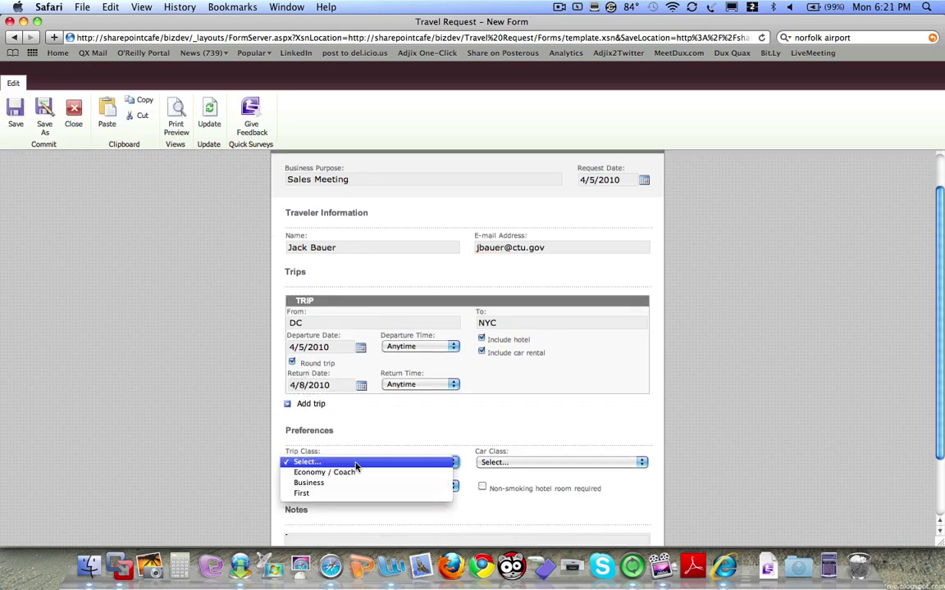
- Choose First class, Luxury car, Aisle seat, and require a non-smoking hotel room
{"action": "left_click", "coordinate": [344, 492]}
{"action": "left_click", "coordinate": [500, 463]}
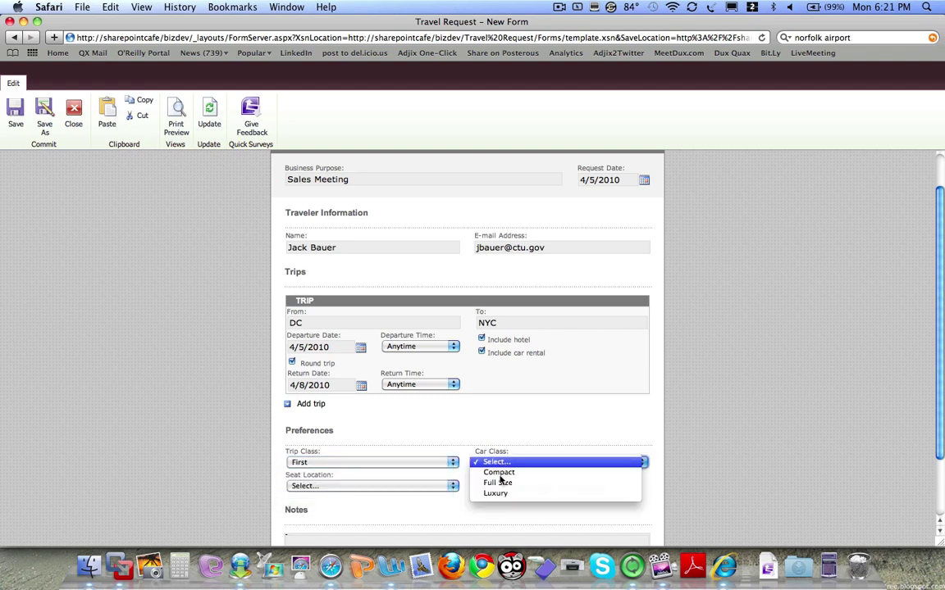
{"action": "left_click", "coordinate": [497, 493]}
{"action": "left_click", "coordinate": [450, 485]}
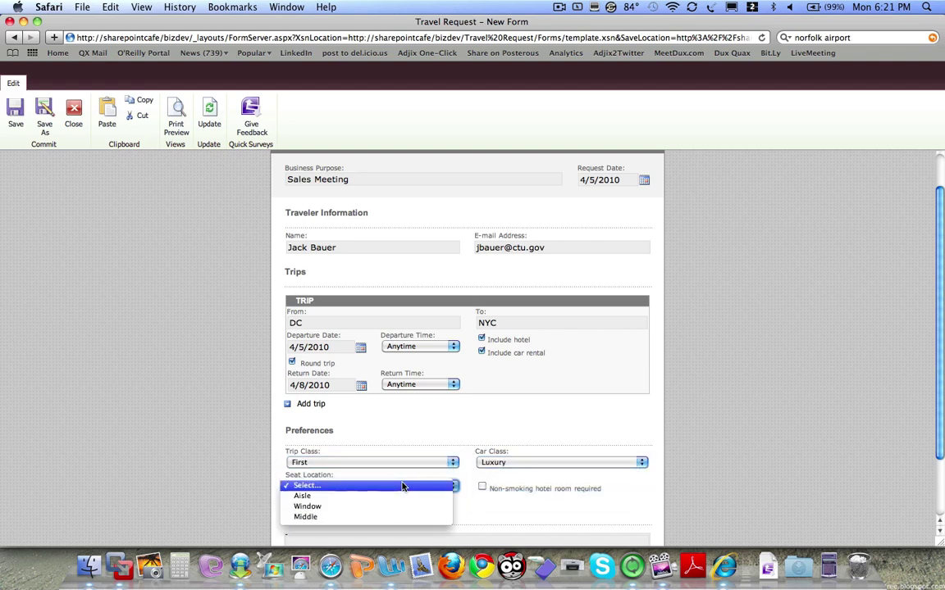
{"action": "left_click", "coordinate": [359, 496]}
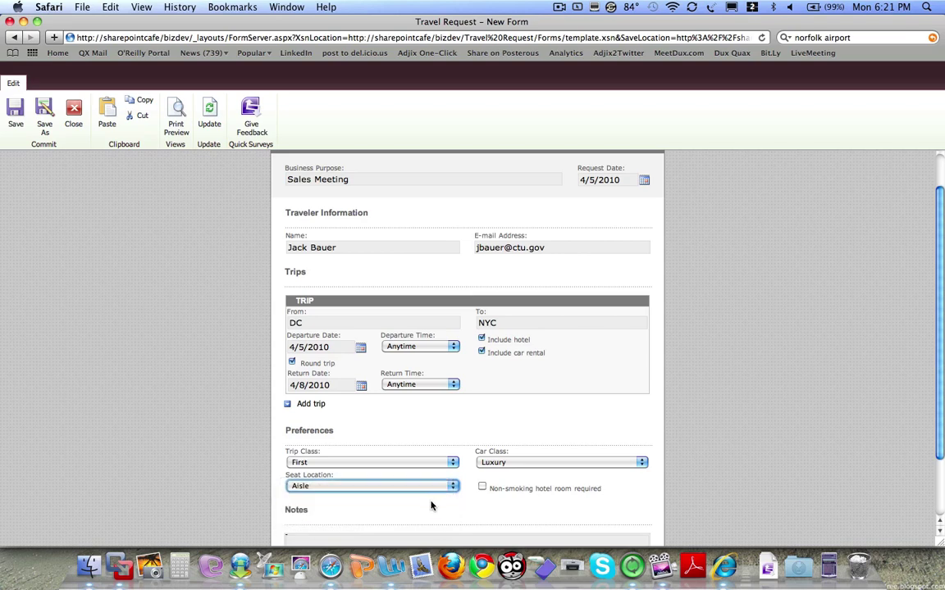
{"action": "left_click", "coordinate": [483, 488]}
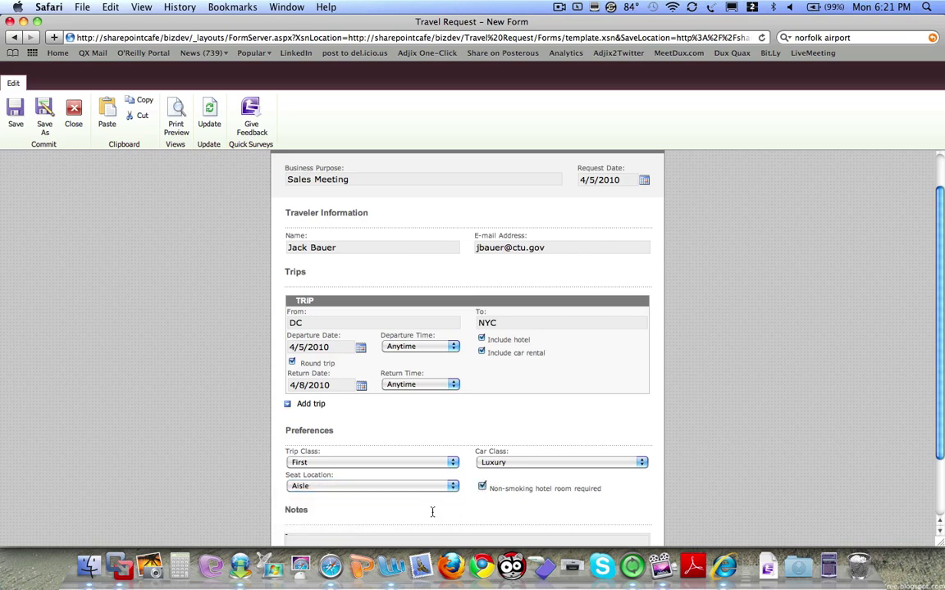
{"action": "scroll", "coordinate": [433, 513], "scroll_direction": "down", "scroll_amount": 3}
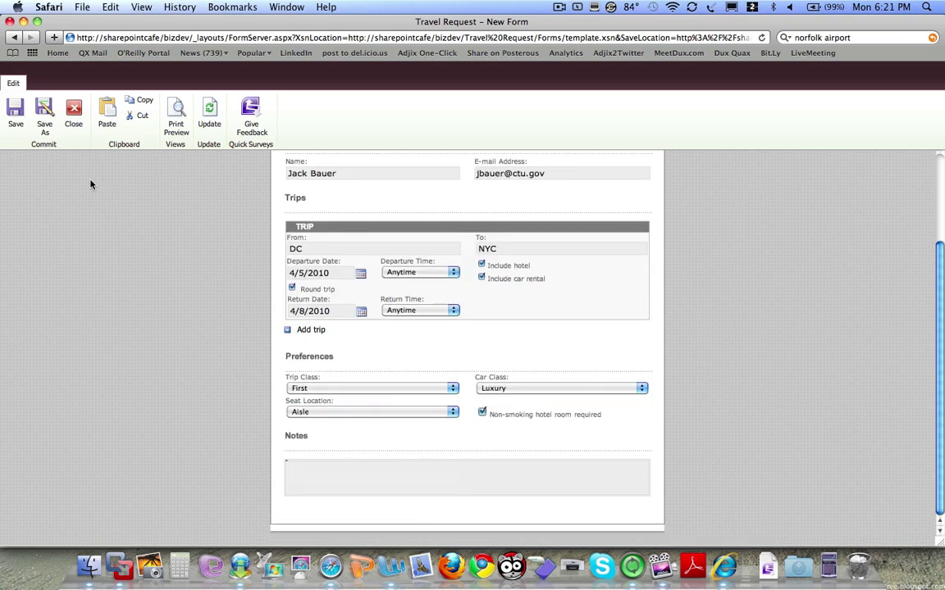
- Save the travel request form with a file name based on the traveller's name
{"action": "left_click", "coordinate": [24, 121]}
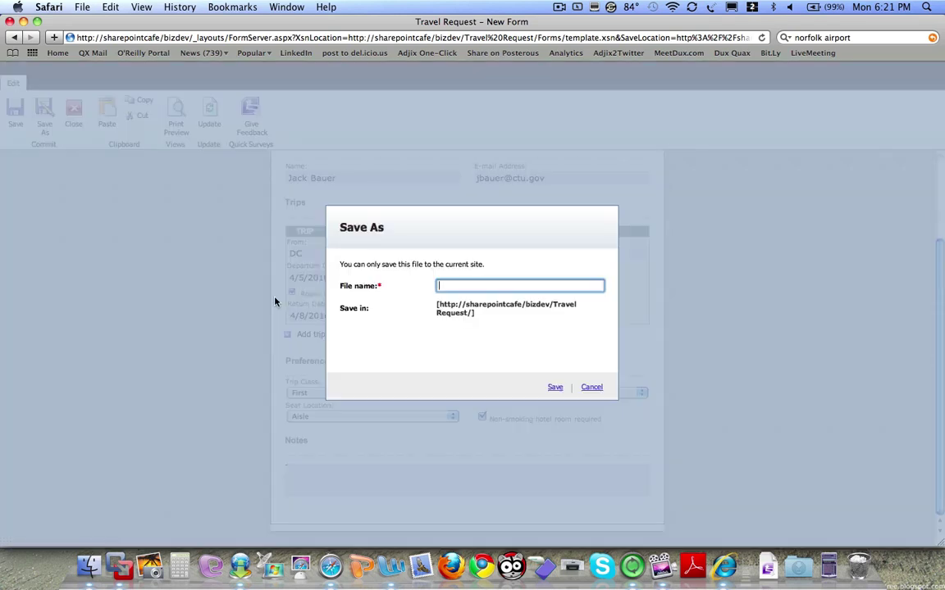
{"action": "type", "text": "jbauer"}
{"action": "left_click", "coordinate": [554, 387]}
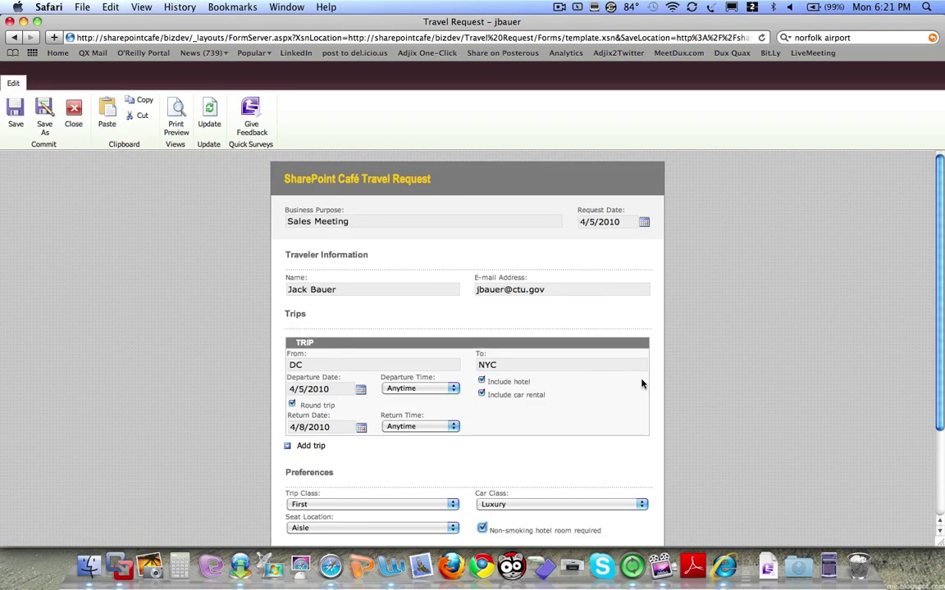
{"action": "mouse_move", "coordinate": [632, 384]}
- Close the travel request form, return to the site home page and open the user menu
{"action": "left_click", "coordinate": [73, 113]}
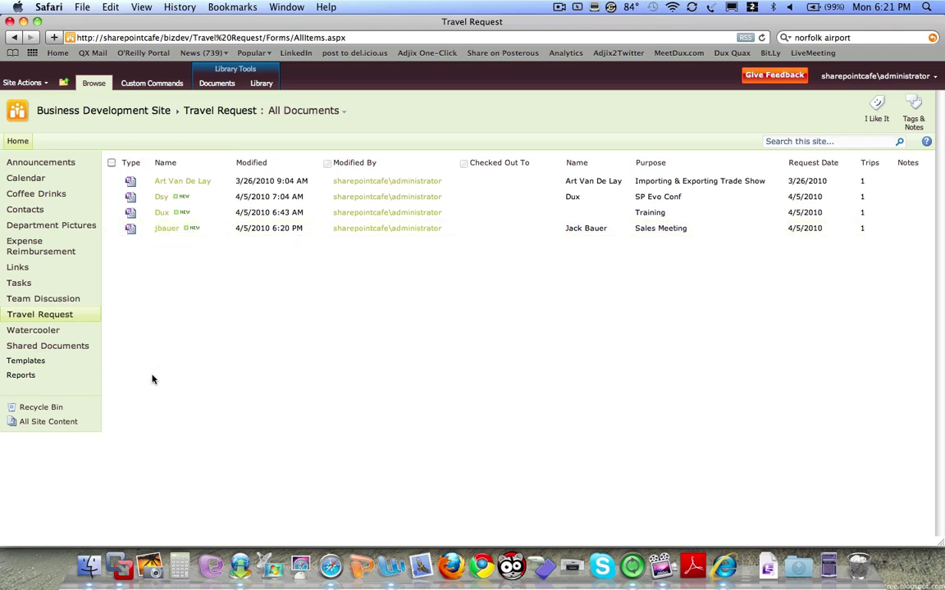
{"action": "left_click", "coordinate": [20, 139]}
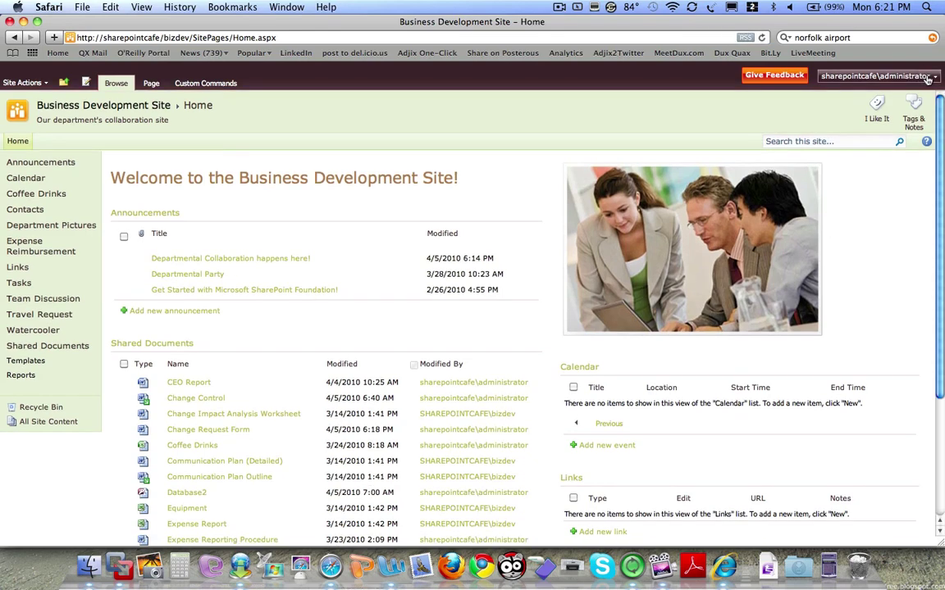
{"action": "left_click", "coordinate": [876, 75]}
- Open My Profile, filter Tags and Notes to 'expense reporting' and download Expense Reporting Procedure.doc
{"action": "left_click", "coordinate": [892, 98]}
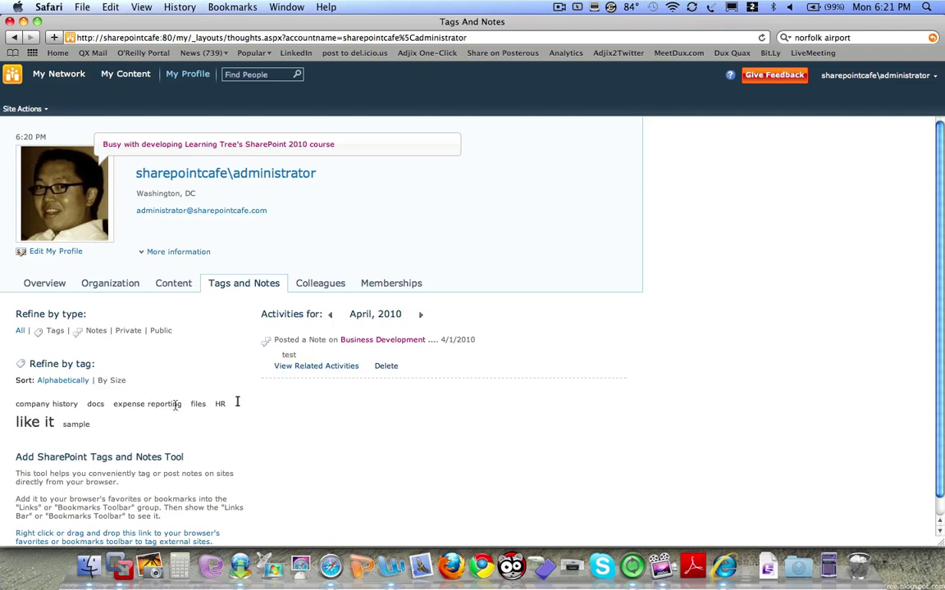
{"action": "left_click", "coordinate": [134, 406]}
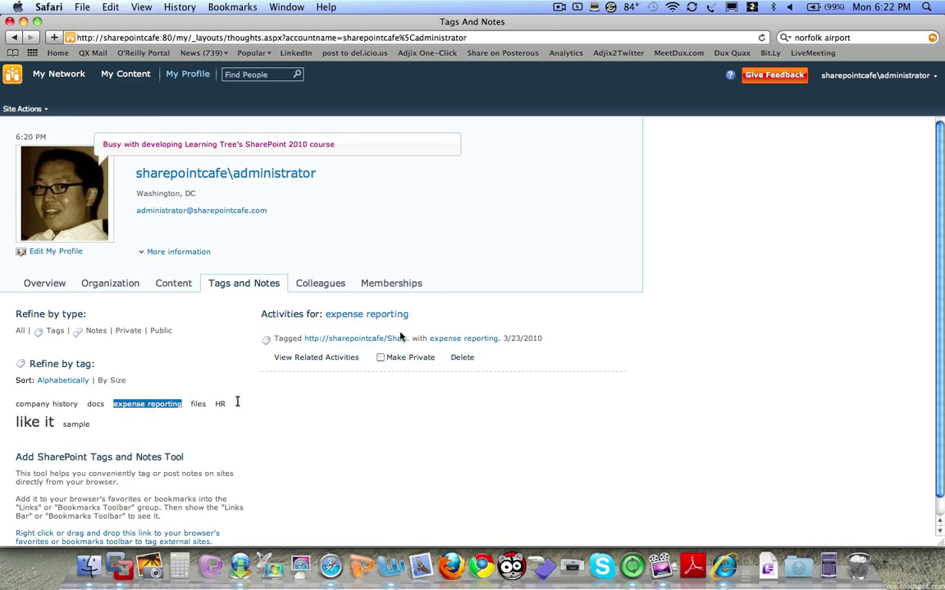
{"action": "left_click", "coordinate": [356, 338]}
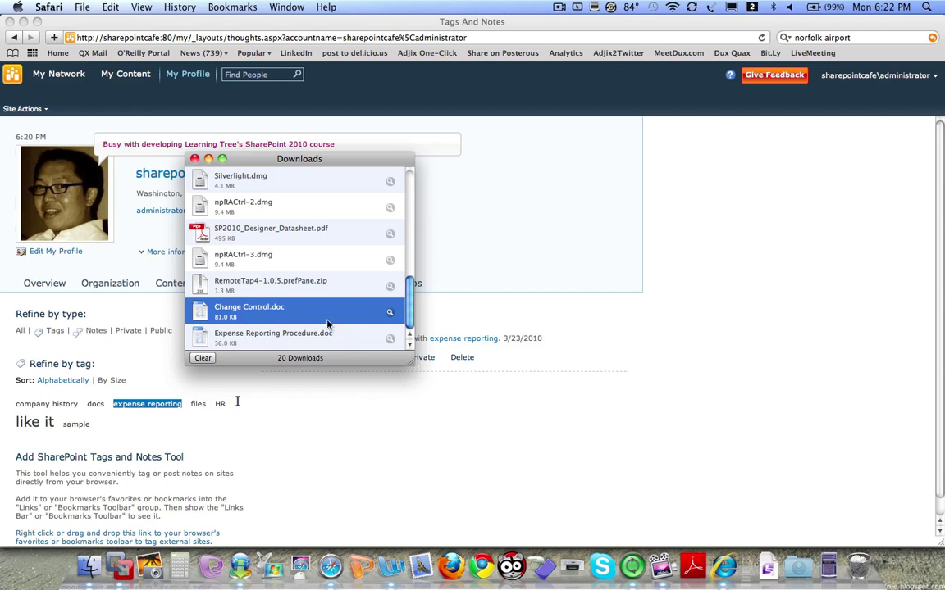
- Open Expense Reporting Procedure.doc in Word, close it without saving, and go back in Safari
{"action": "left_click", "coordinate": [260, 331]}
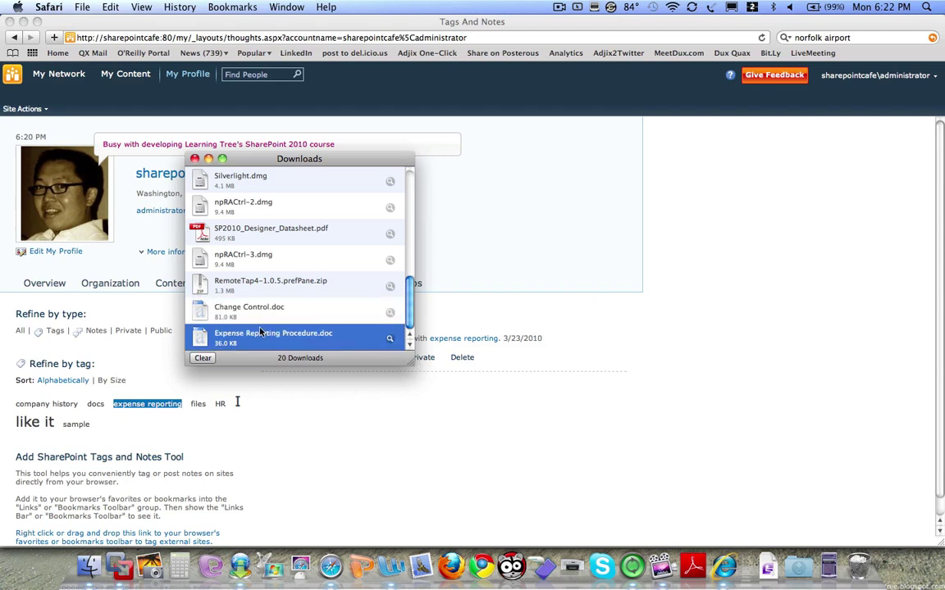
{"action": "double_click", "coordinate": [299, 345]}
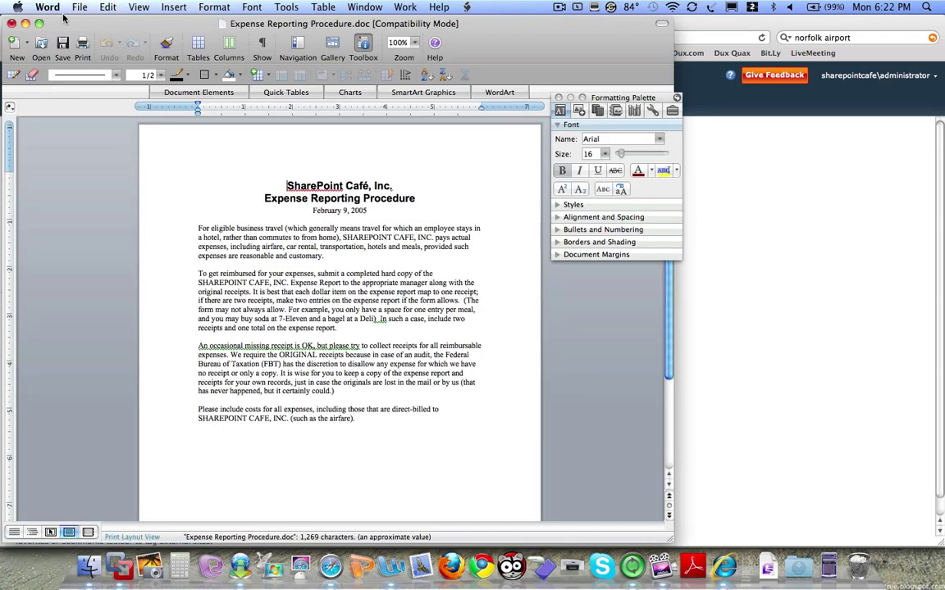
{"action": "left_click", "coordinate": [11, 23]}
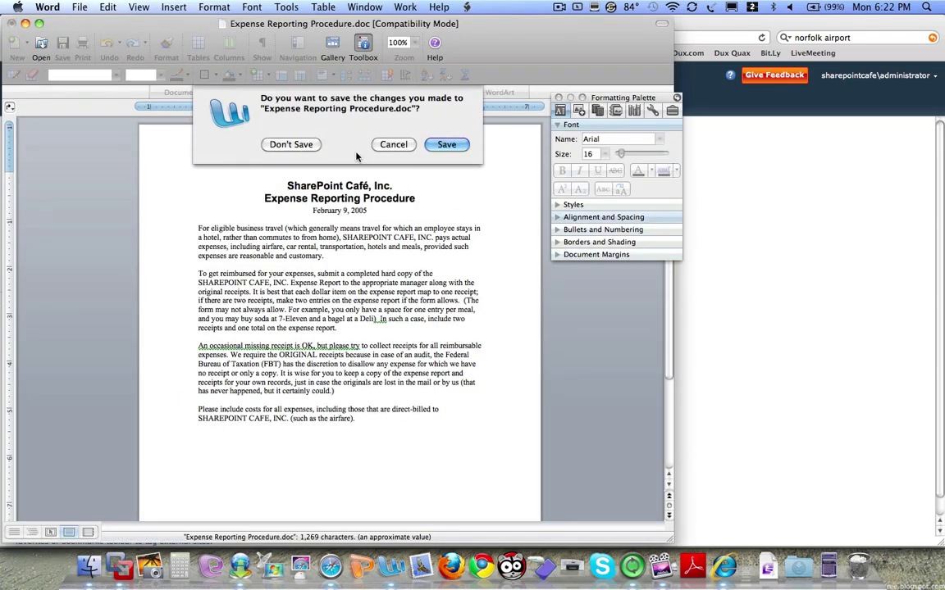
{"action": "left_click", "coordinate": [291, 144]}
{"action": "left_click", "coordinate": [702, 260]}
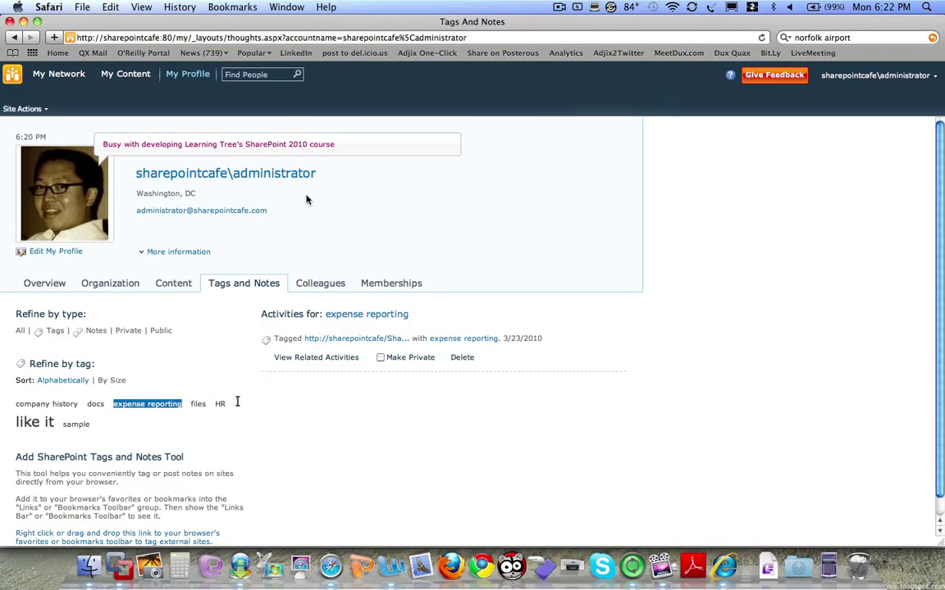
{"action": "left_click", "coordinate": [16, 38]}
- Go back to the Business Development Site home page and open Site Actions > Site Settings
{"action": "left_click", "coordinate": [17, 39]}
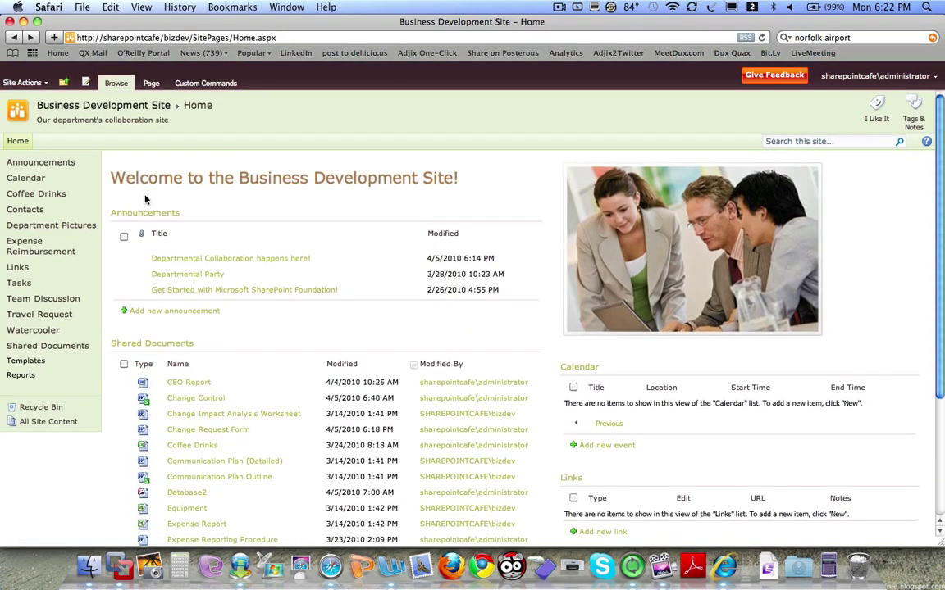
{"action": "left_click", "coordinate": [22, 83]}
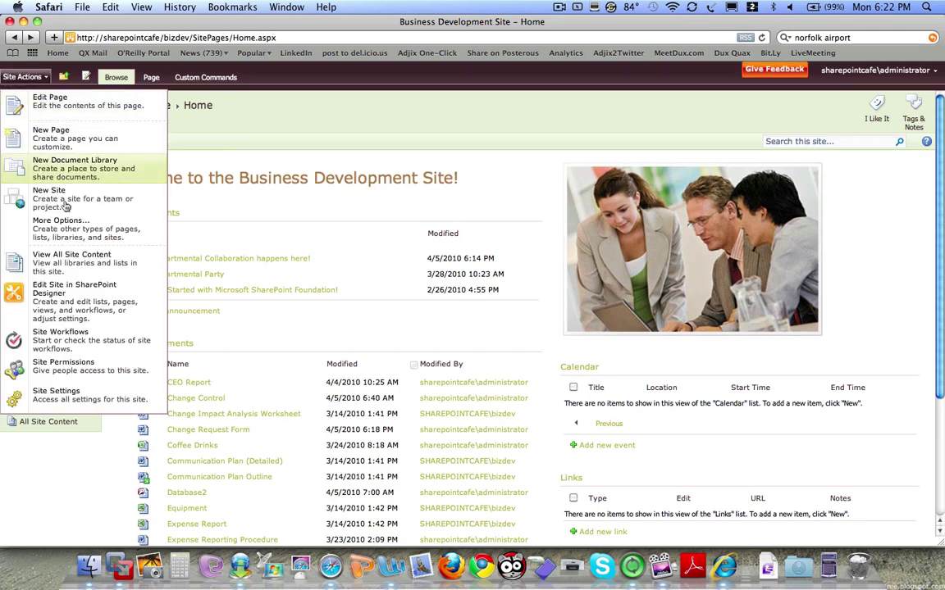
{"action": "left_click", "coordinate": [78, 392]}
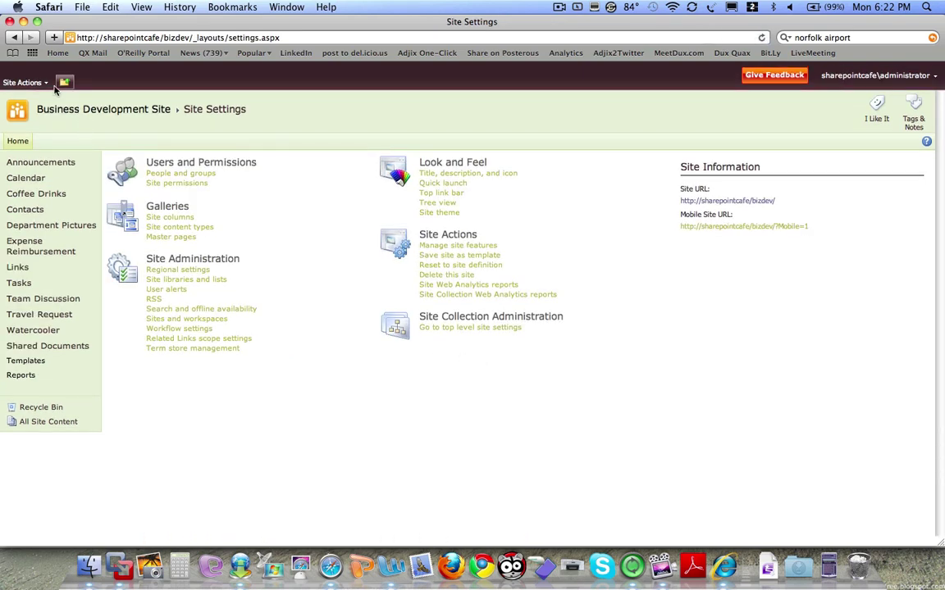
{"action": "left_click", "coordinate": [43, 82]}
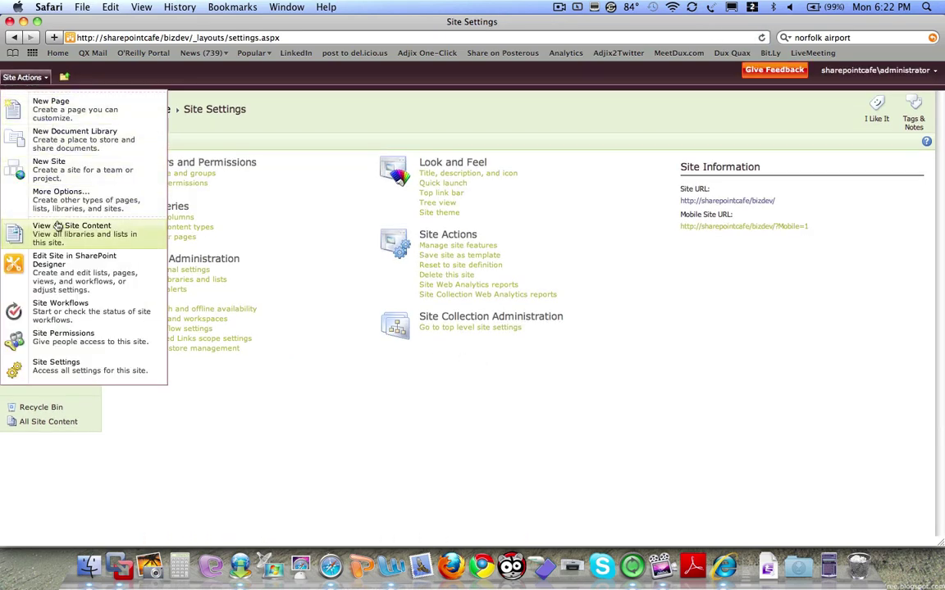
{"action": "left_click", "coordinate": [53, 197]}
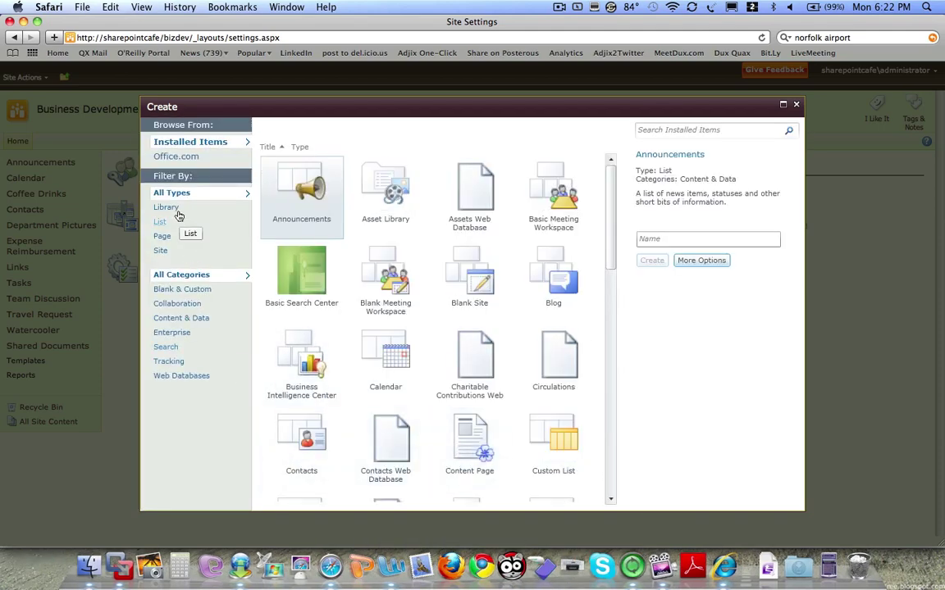
{"action": "left_click", "coordinate": [168, 209]}
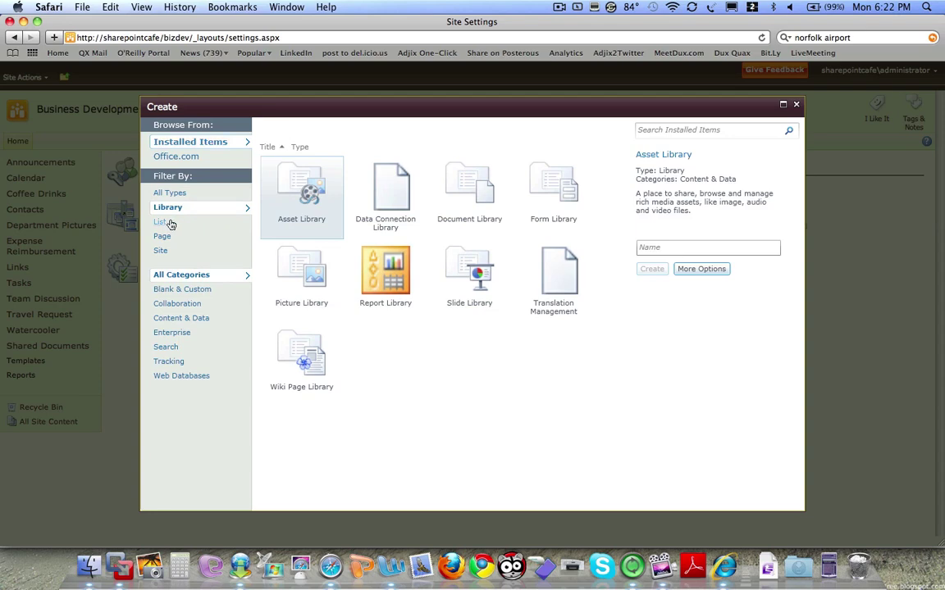
{"action": "left_click", "coordinate": [162, 222]}
{"action": "left_click", "coordinate": [168, 237]}
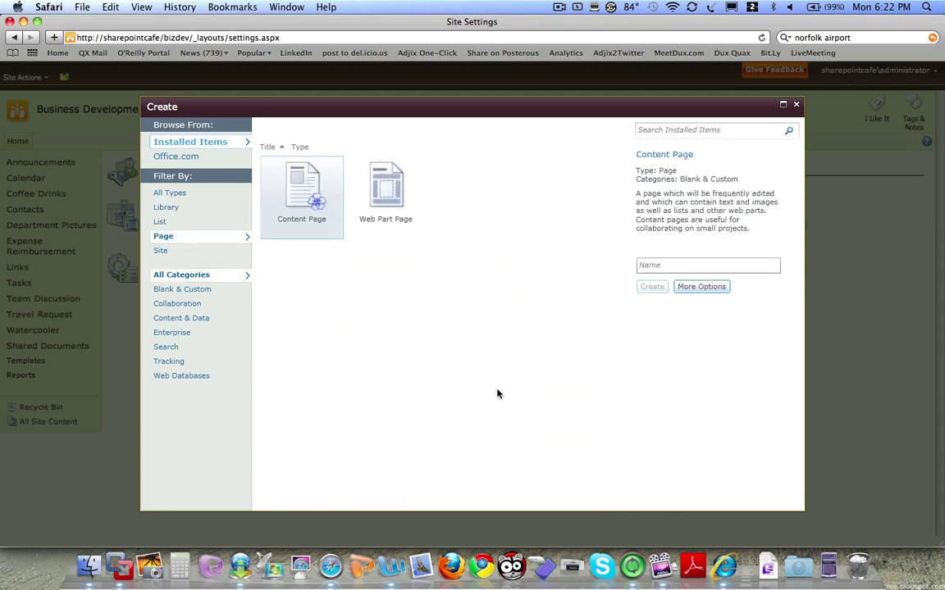
{"action": "left_click", "coordinate": [795, 104]}
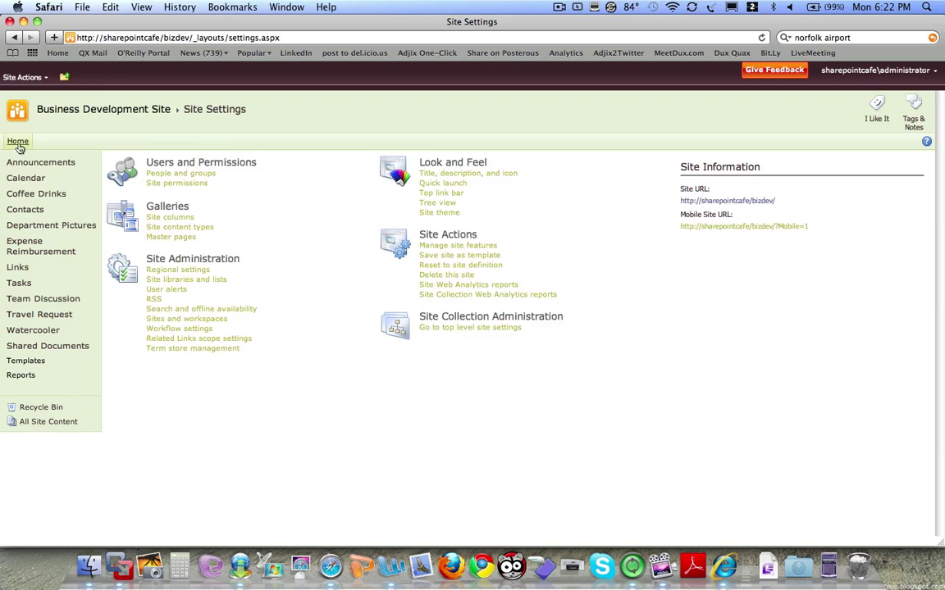
- Edit the home page and bold 'Business Development Site' in its welcome heading
{"action": "left_click", "coordinate": [18, 143]}
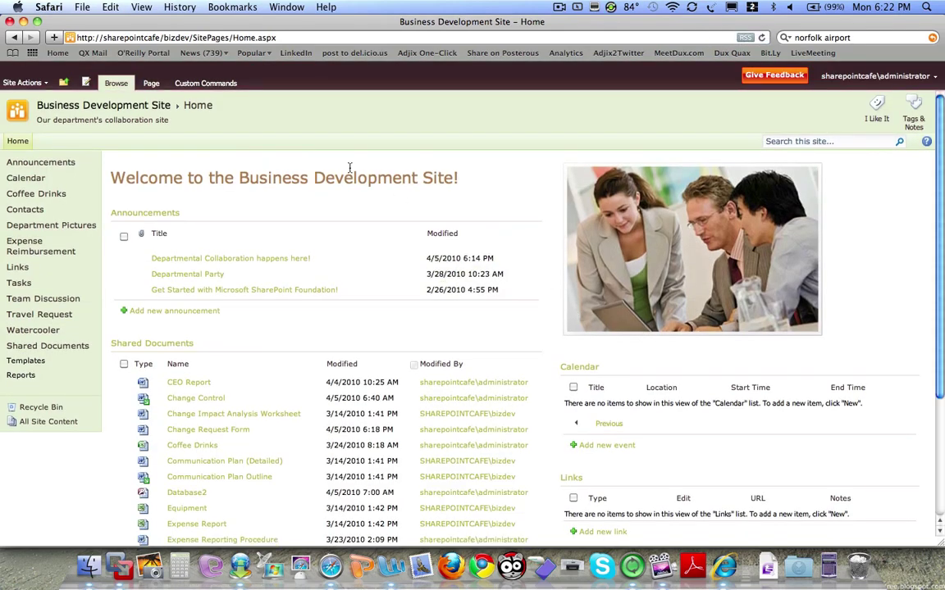
{"action": "left_click", "coordinate": [140, 82]}
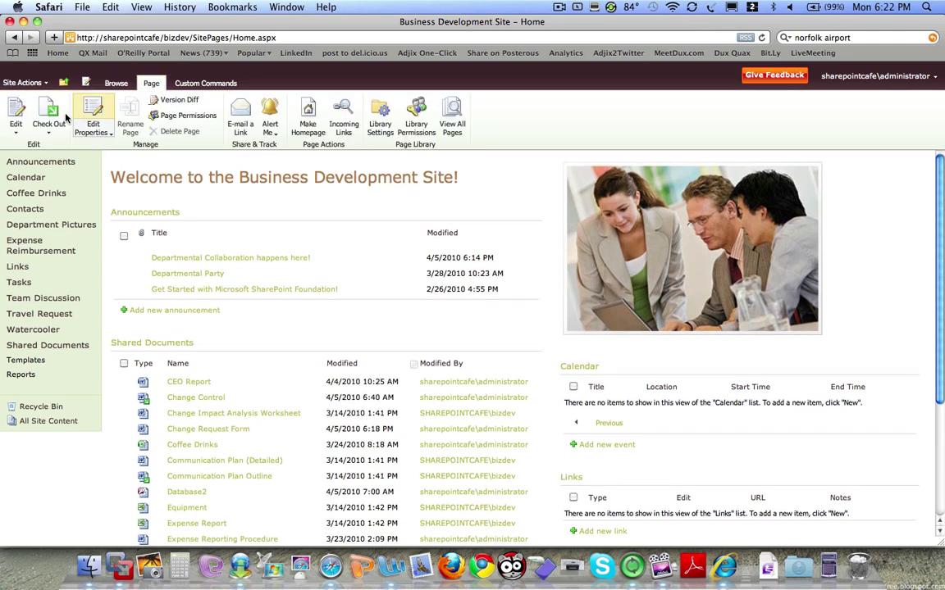
{"action": "left_click", "coordinate": [17, 115]}
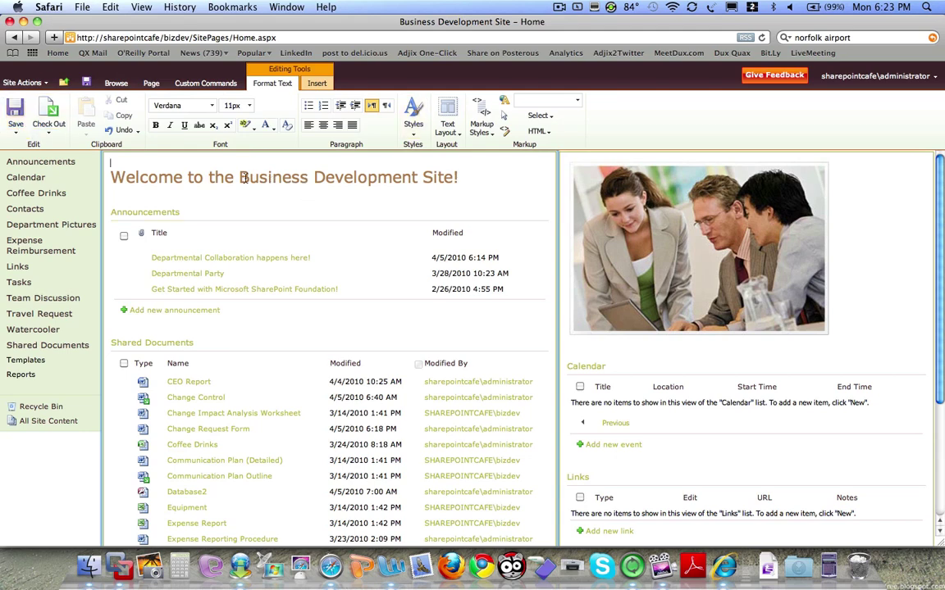
{"action": "left_click_drag", "start_coordinate": [239, 176], "coordinate": [450, 176]}
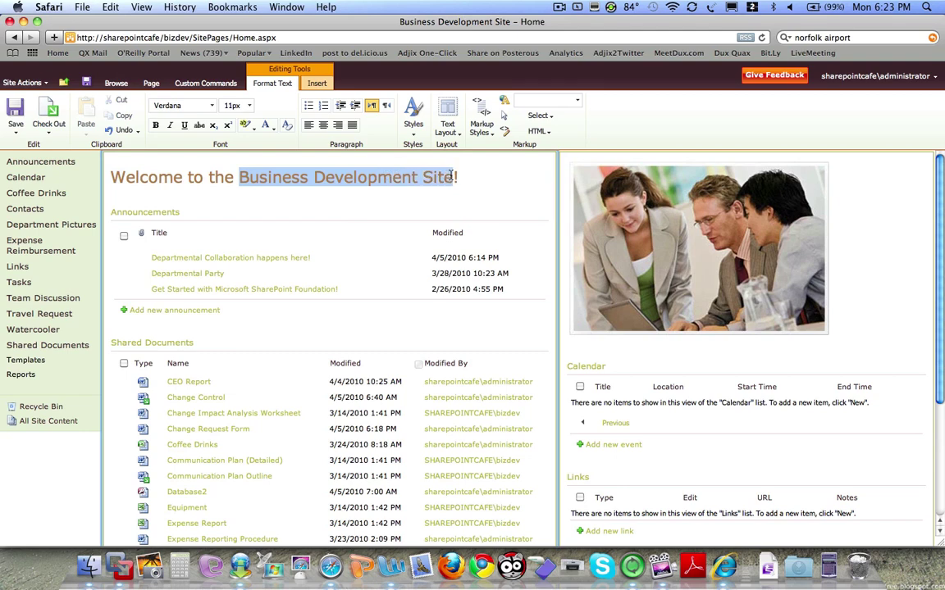
{"action": "left_click", "coordinate": [155, 124]}
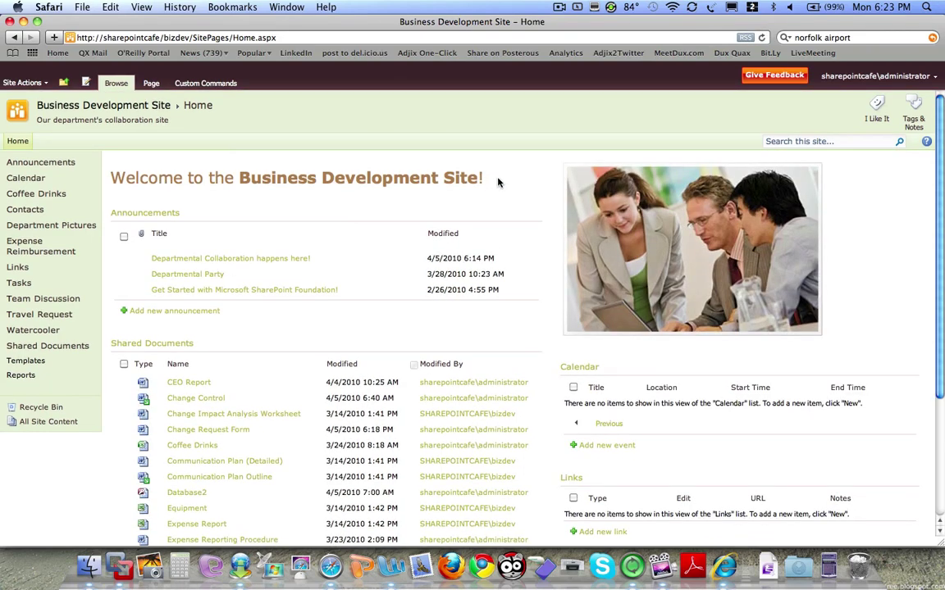
{"action": "scroll", "coordinate": [497, 181], "scroll_direction": "down", "scroll_amount": 5}
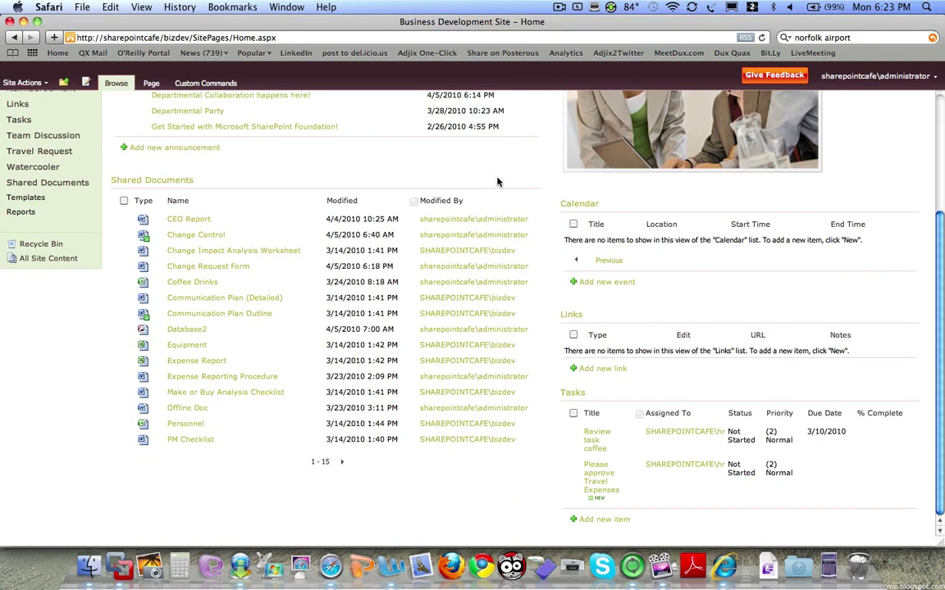
{"action": "scroll", "coordinate": [497, 181], "scroll_direction": "up", "scroll_amount": 5}
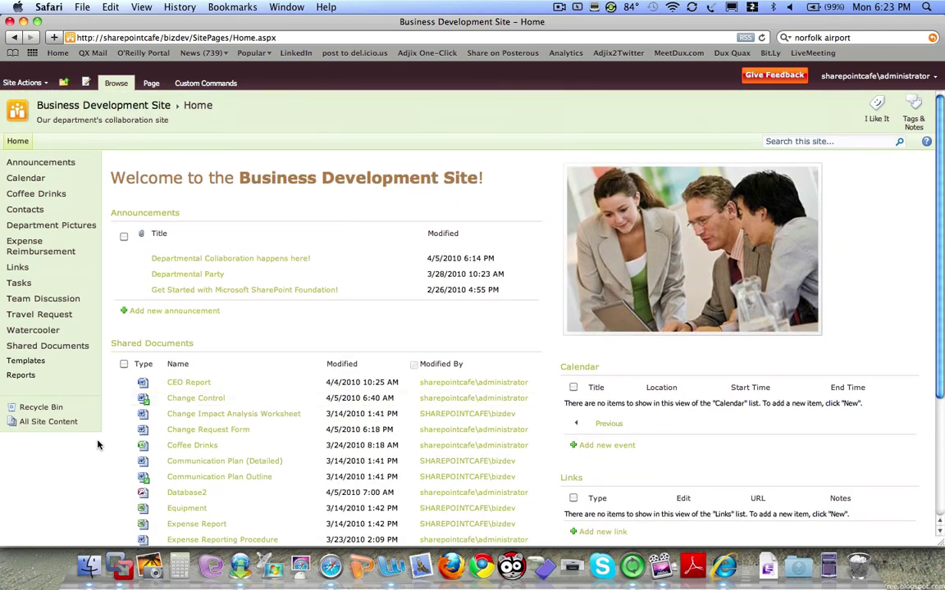